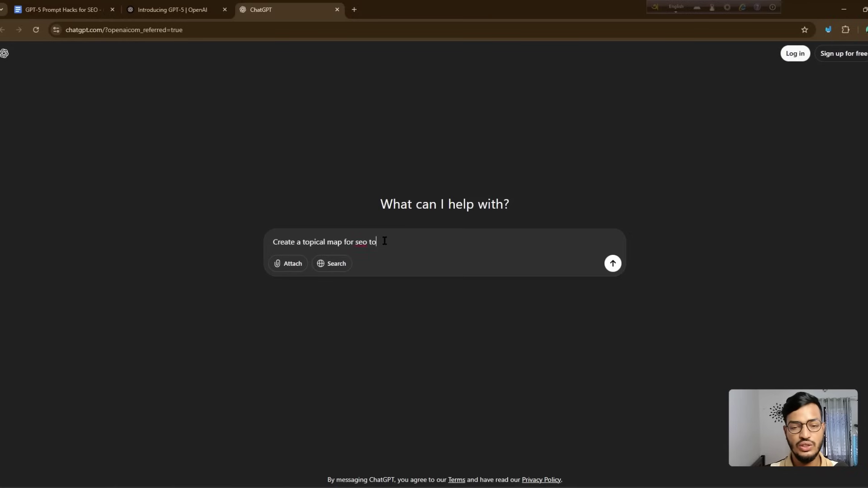
# Step: Finish the prompt "Create a topical map for seo tools" and submit it
pyautogui.write('s')
pyautogui.press('Return')
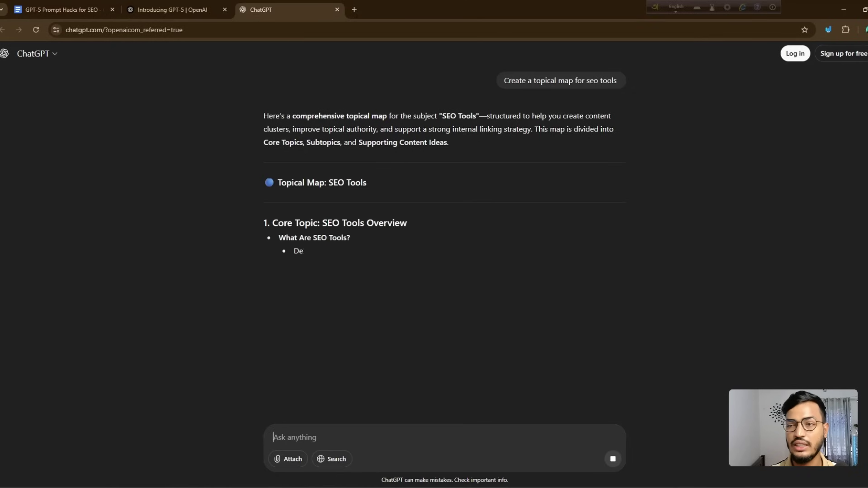
# Step: Mark the core topic and keyword research entries of the topical map with red pencil strokes, and clear the marks
pyautogui.click(827, 30)
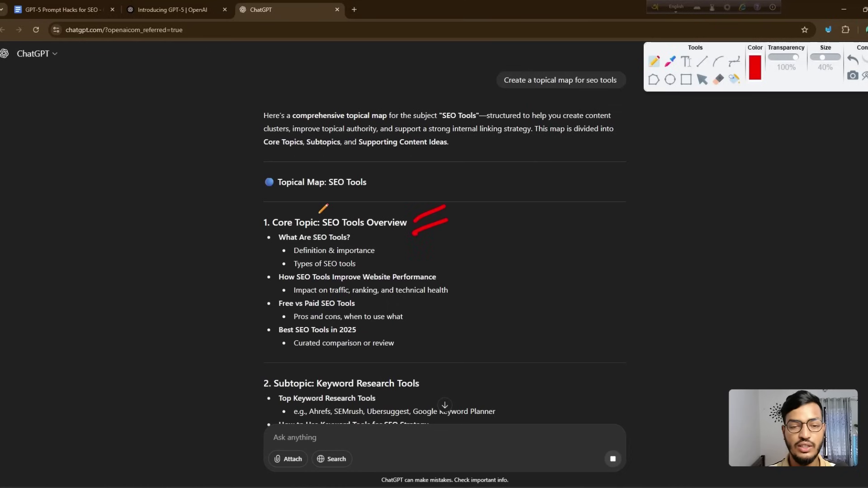
pyautogui.moveTo(450, 320); pyautogui.dragTo(461, 333)
pyautogui.moveTo(404, 374); pyautogui.dragTo(449, 370)
pyautogui.moveTo(424, 395); pyautogui.dragTo(425, 402)
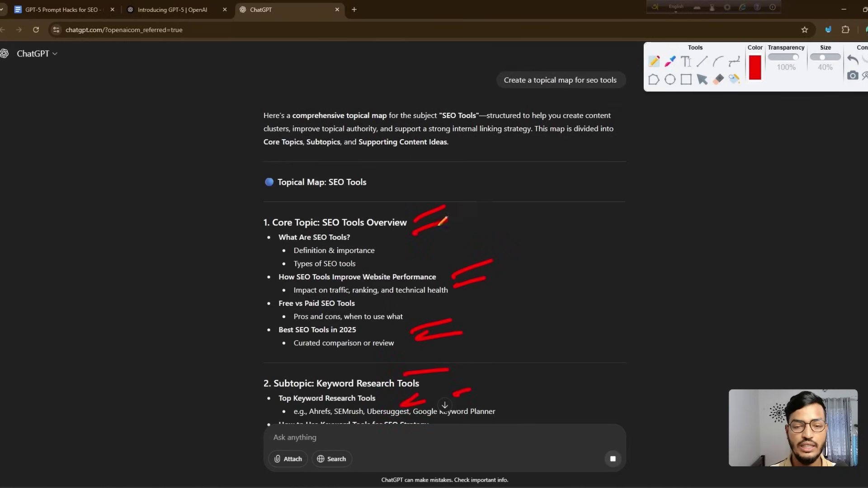
pyautogui.click(702, 81)
pyautogui.scroll(-4, 248, 329)
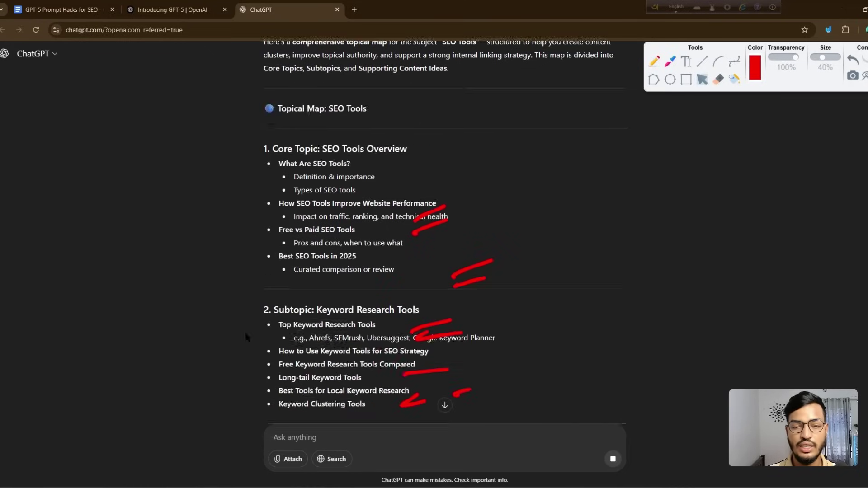
pyautogui.press('Delete')
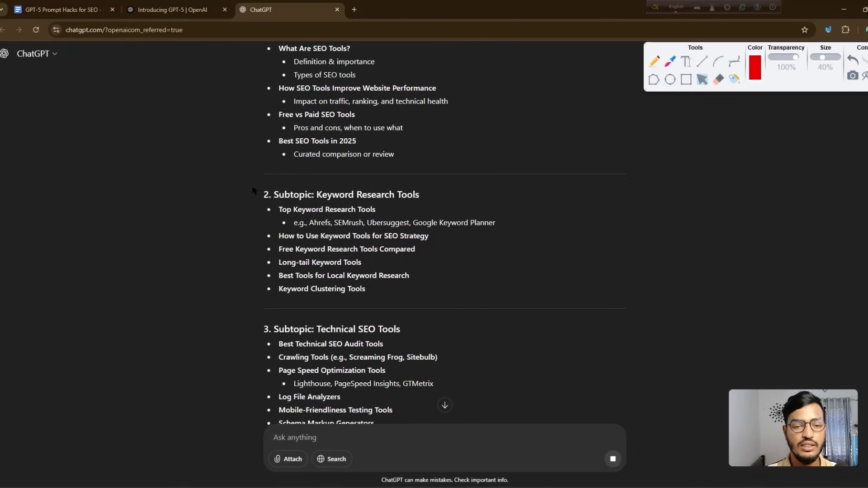
# Step: Review the topical map's subtopics, highlighting the headings from Keyword Research Tools through Off-Page SEO Tools
pyautogui.moveTo(284, 194); pyautogui.dragTo(480, 188)
pyautogui.scroll(-2, 277, 210)
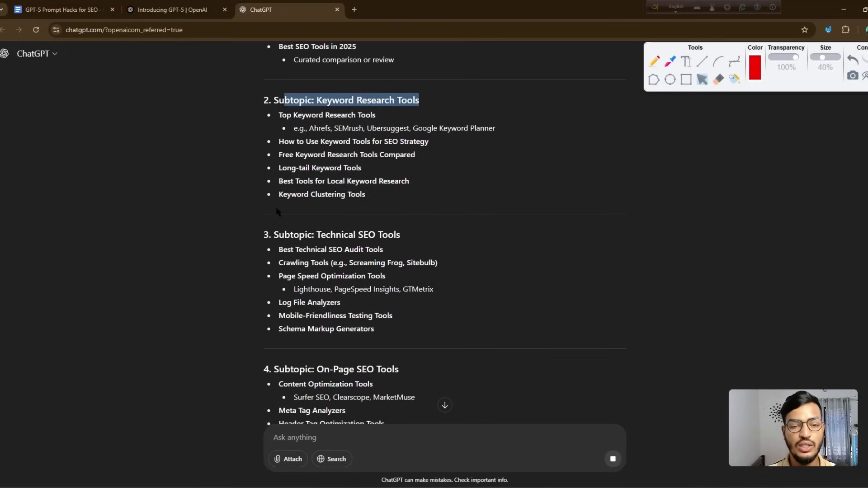
pyautogui.moveTo(274, 236); pyautogui.dragTo(437, 238)
pyautogui.scroll(-1, 422, 240)
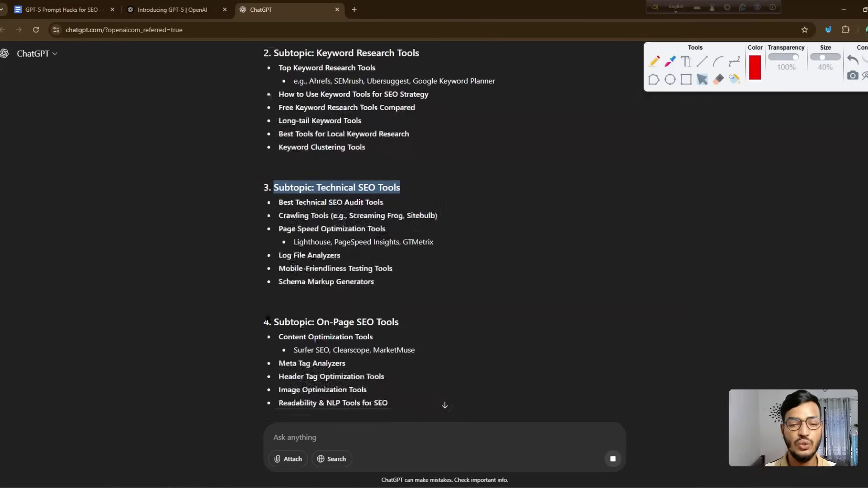
pyautogui.moveTo(278, 319); pyautogui.dragTo(427, 313)
pyautogui.scroll(-1, 406, 271)
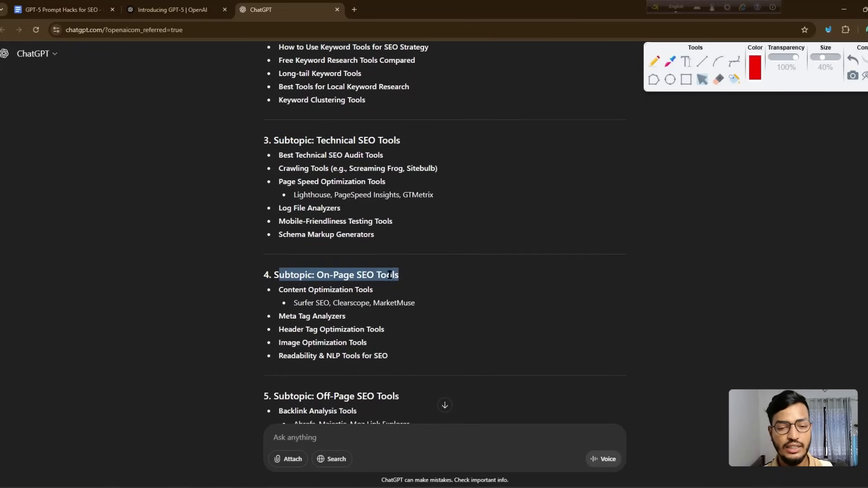
pyautogui.scroll(-2, 388, 270)
pyautogui.moveTo(278, 223); pyautogui.dragTo(359, 228)
pyautogui.doubleClick(325, 248)
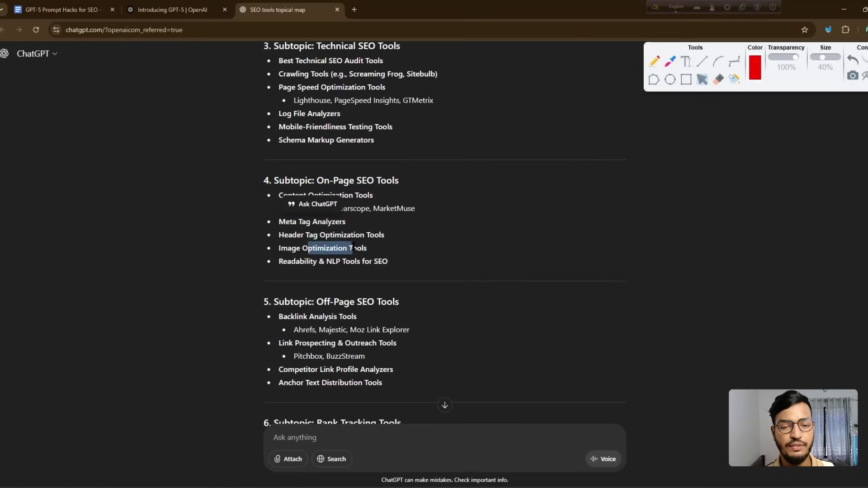
pyautogui.moveTo(264, 301); pyautogui.dragTo(362, 302)
pyautogui.scroll(-4, 311, 298)
pyautogui.scroll(-10, 311, 299)
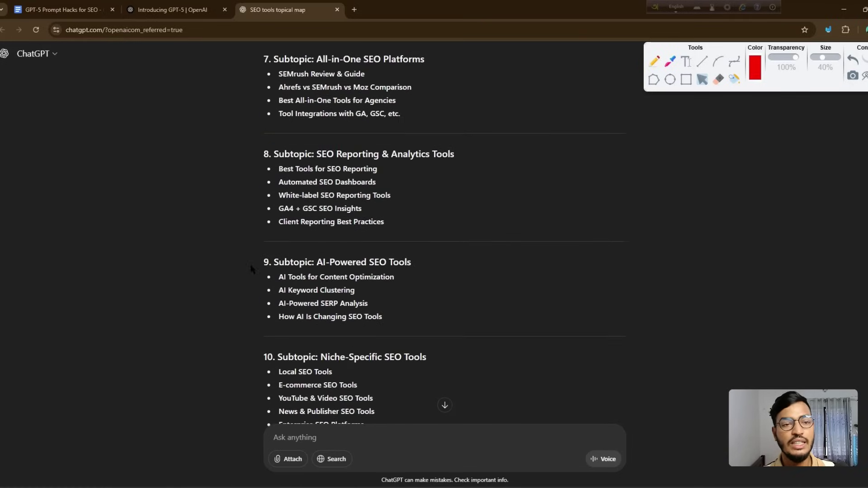
# Step: Copy the prompt "Write schema markup for this page" from the Google Docs prompt table and submit it in ChatGPT
pyautogui.click(83, 3)
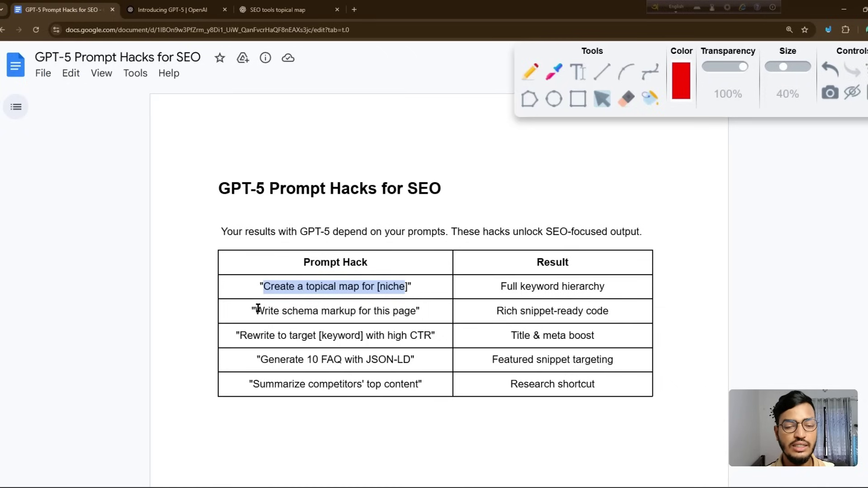
pyautogui.moveTo(258, 309); pyautogui.dragTo(416, 312)
pyautogui.hotkey('ctrl', 'c')
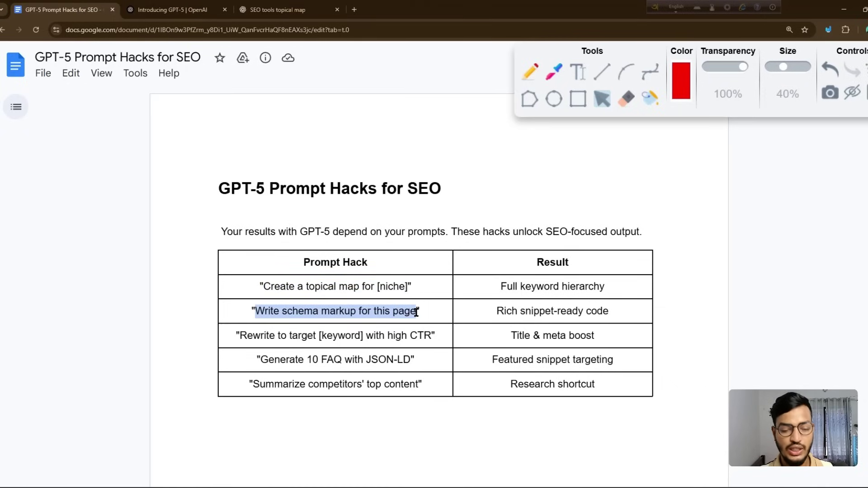
pyautogui.click(280, 10)
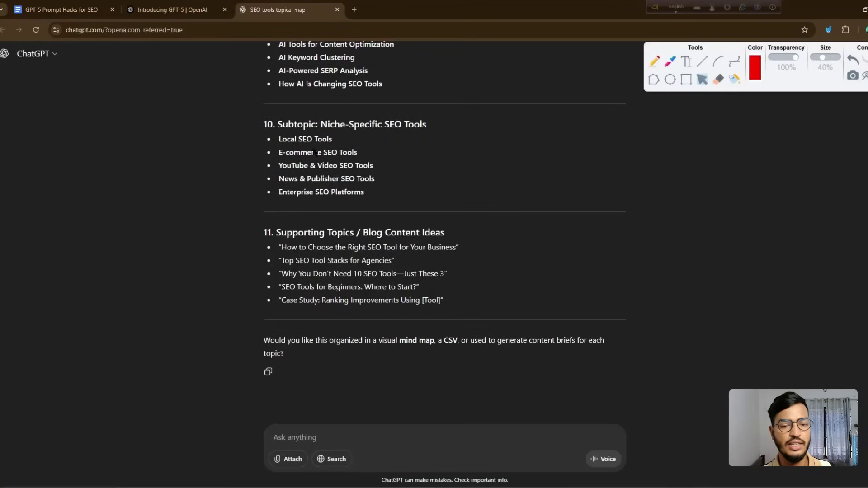
pyautogui.hotkey('ctrl', 'v')
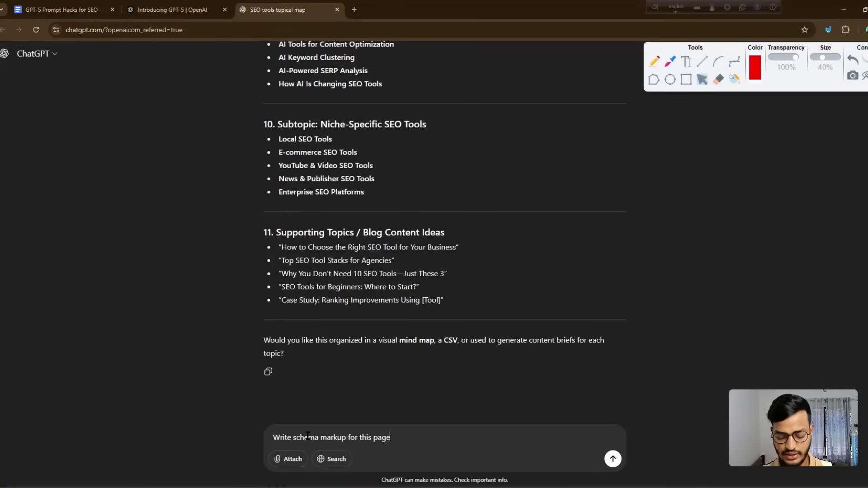
pyautogui.press('Return')
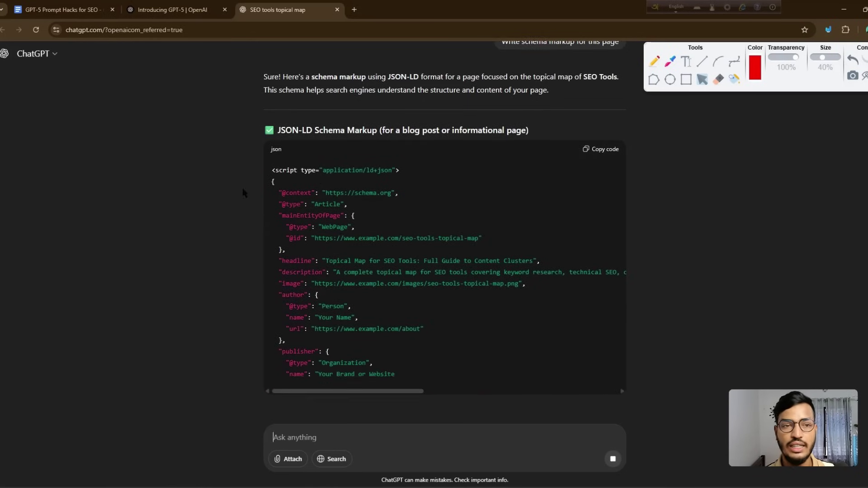
# Step: Copy the prompt "Rewrite to target [keyword] with high CTR" from the Google Docs table and return to ChatGPT
pyautogui.hotkey('ctrl', 'Tab')
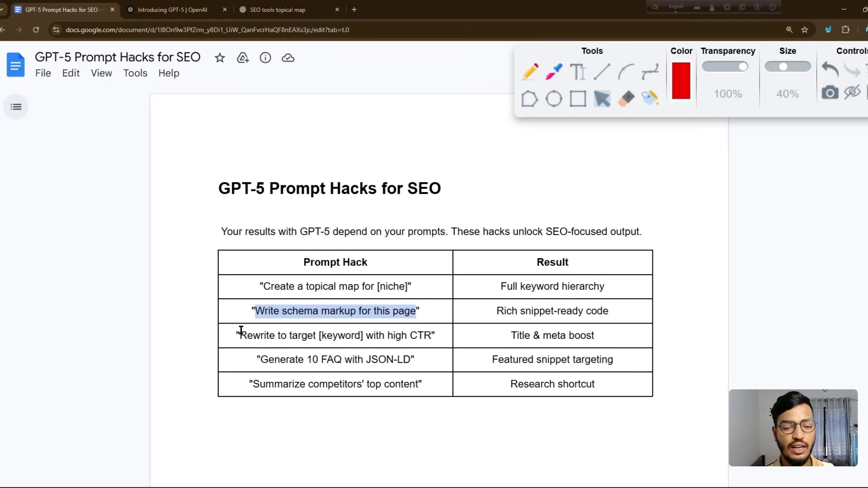
pyautogui.moveTo(241, 330); pyautogui.dragTo(429, 343)
pyautogui.hotkey('ctrl', 'c')
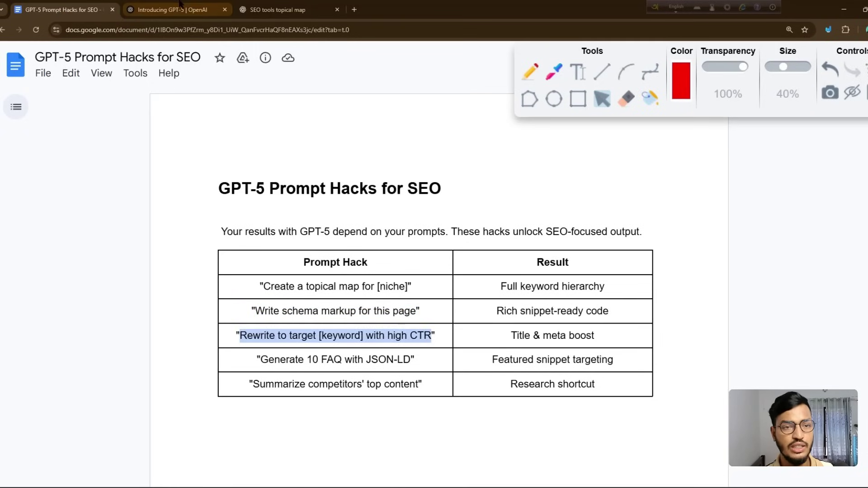
pyautogui.click(273, 10)
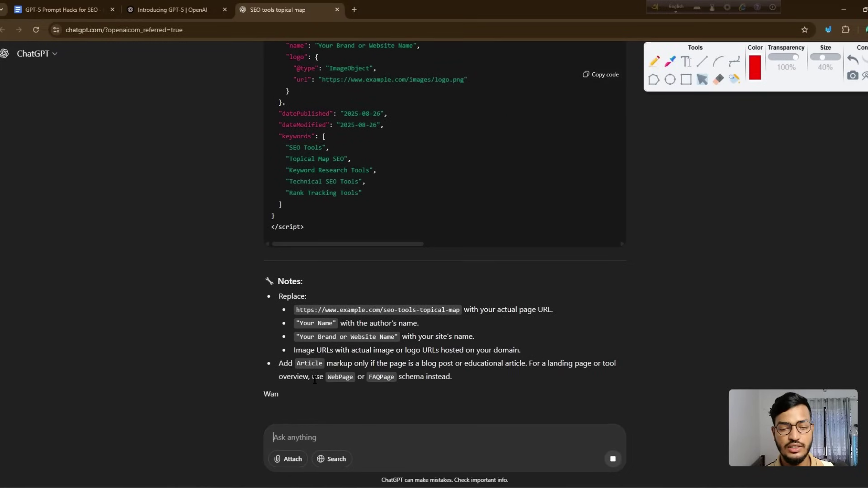
# Step: Mark the JSON-LD heading and the schema's main properties with red pencil strokes, and clear the marks
pyautogui.scroll(3, 320, 358)
pyautogui.scroll(5, 320, 358)
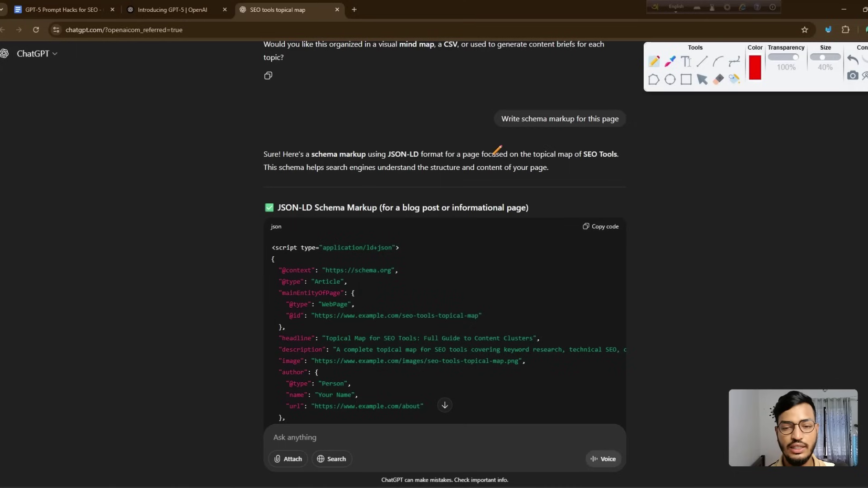
pyautogui.moveTo(541, 204); pyautogui.dragTo(589, 197)
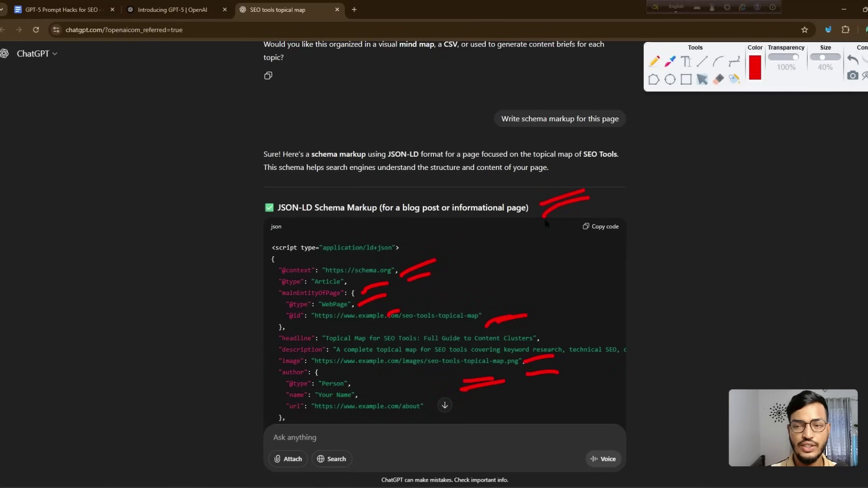
pyautogui.scroll(-6, 546, 223)
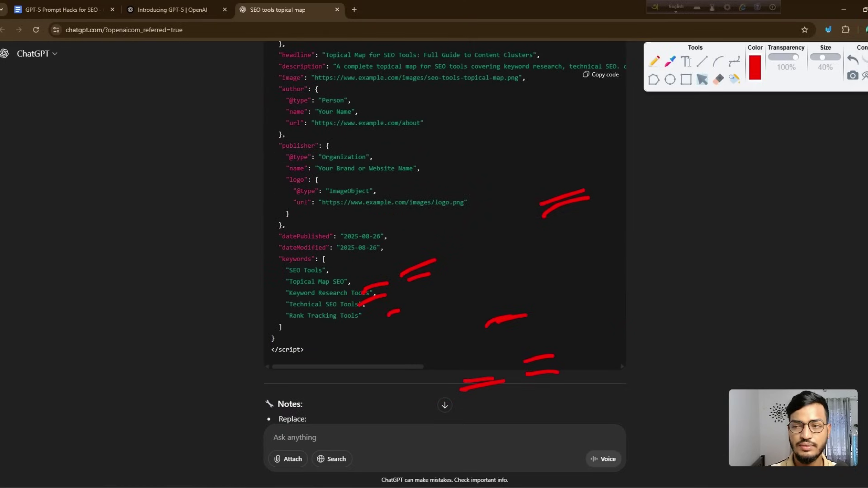
pyautogui.scroll(-3, 508, 240)
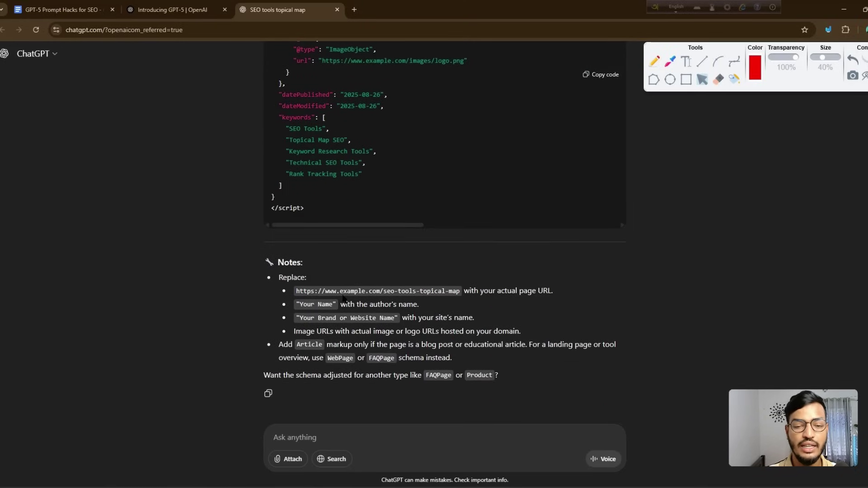
# Step: Read the notes under the schema, highlighting the page URL, author name, brand name and image URL replacements
pyautogui.moveTo(285, 278); pyautogui.dragTo(438, 294)
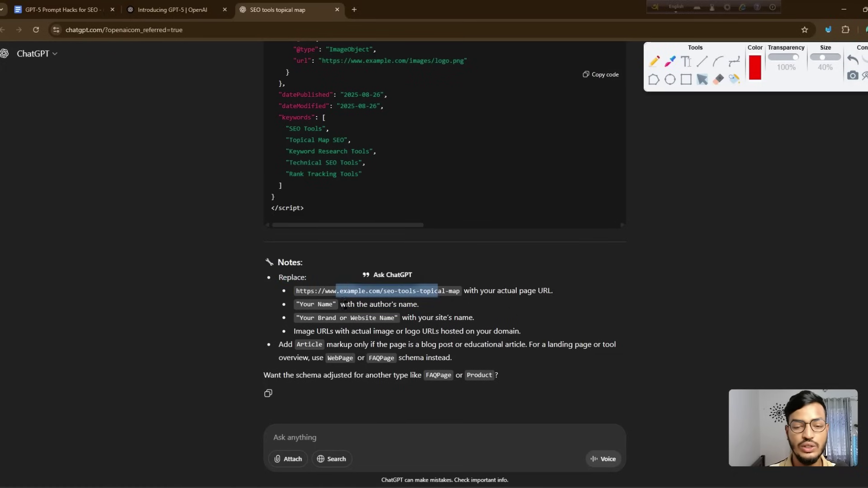
pyautogui.moveTo(296, 303); pyautogui.dragTo(380, 319)
pyautogui.scroll(-1, 292, 332)
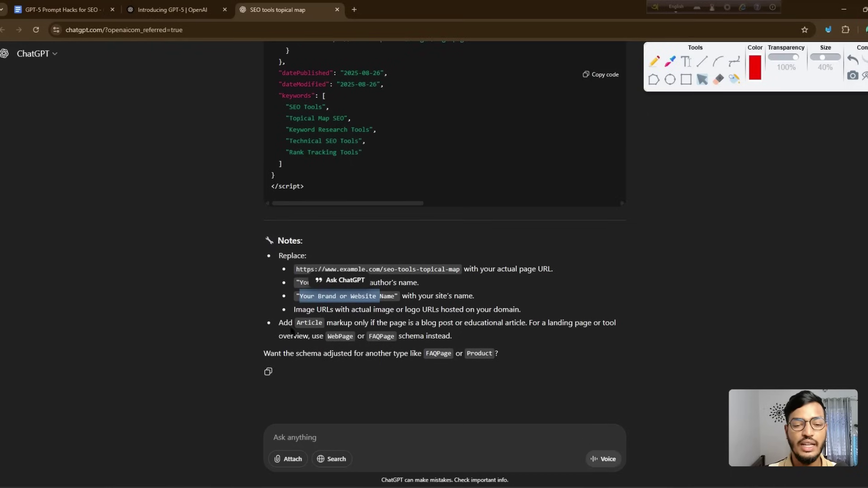
pyautogui.moveTo(294, 310); pyautogui.dragTo(402, 310)
# Step: Examine the schema code's placeholder values, highlighting the page ID, headline, image, author and publisher entries
pyautogui.scroll(3, 443, 257)
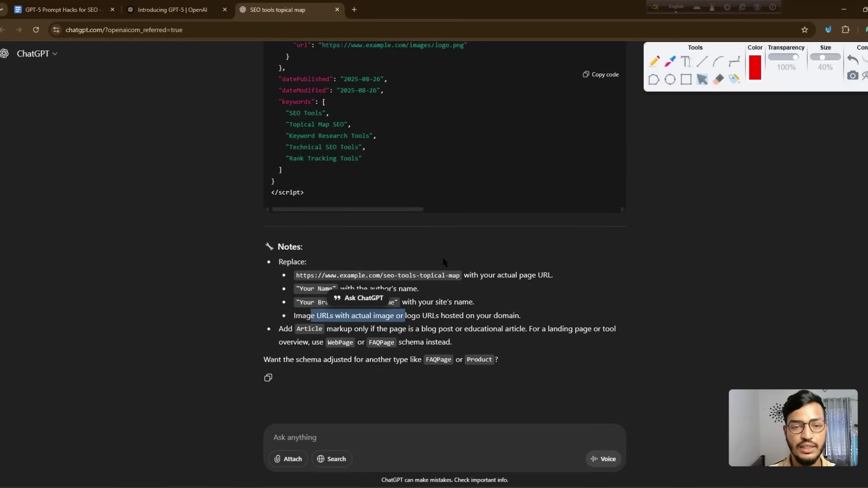
pyautogui.scroll(3, 424, 259)
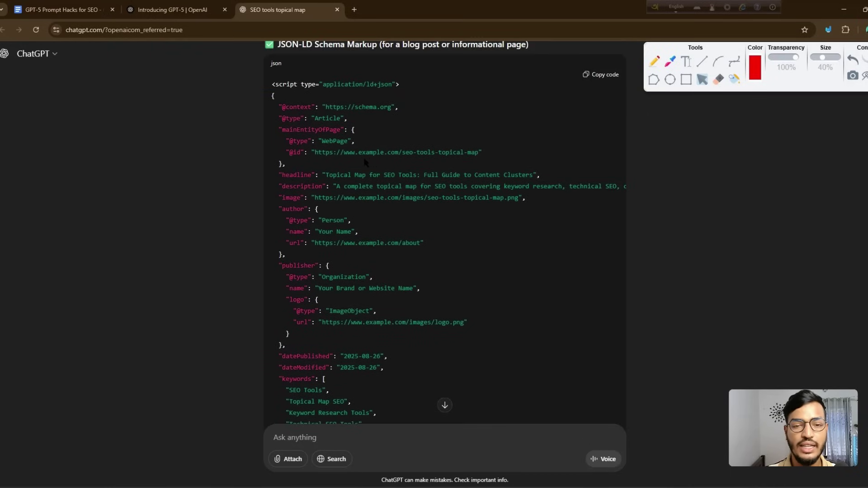
pyautogui.moveTo(339, 152); pyautogui.dragTo(479, 152)
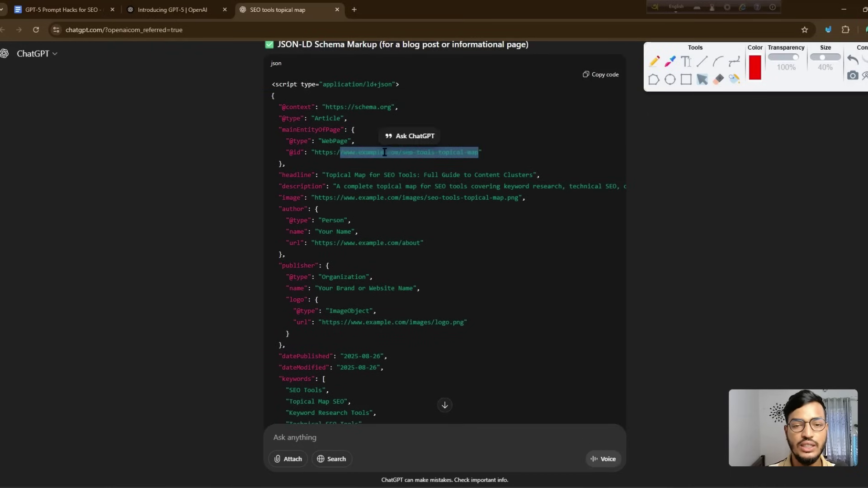
pyautogui.scroll(-1, 352, 154)
pyautogui.scroll(-1, 352, 154)
pyautogui.moveTo(334, 128); pyautogui.dragTo(420, 128)
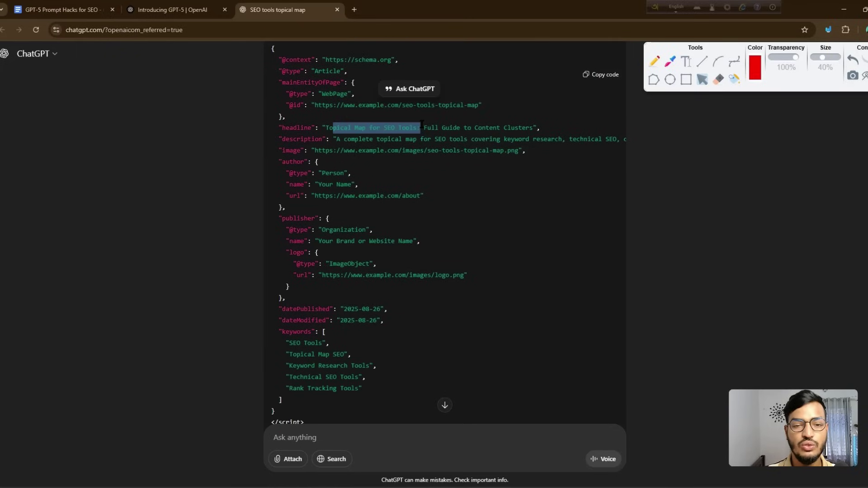
pyautogui.moveTo(322, 150); pyautogui.dragTo(445, 151)
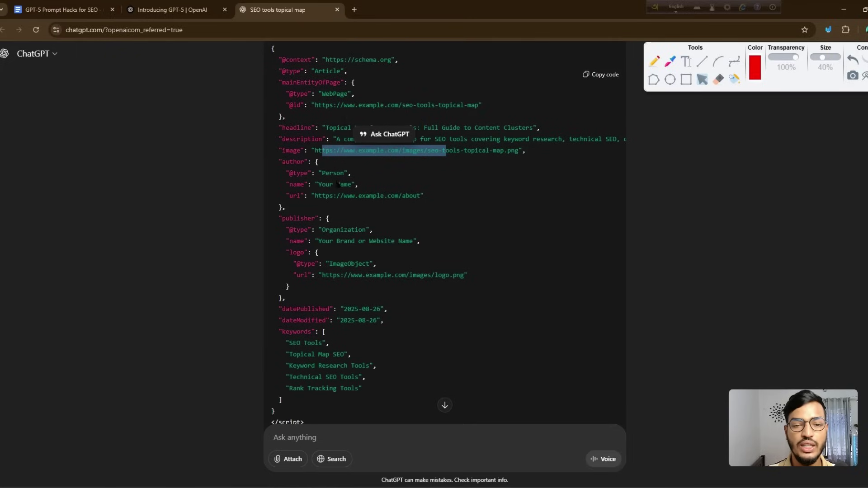
pyautogui.moveTo(320, 185); pyautogui.dragTo(424, 196)
pyautogui.scroll(-1, 335, 186)
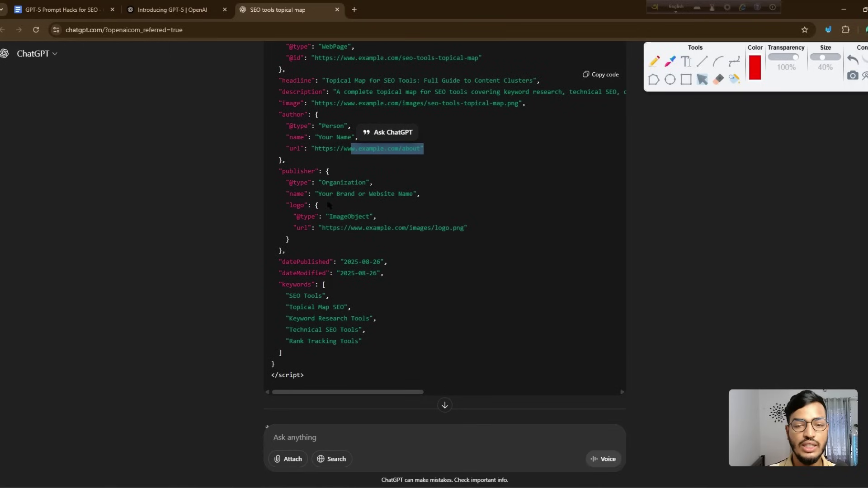
pyautogui.moveTo(329, 205); pyautogui.dragTo(413, 194)
pyautogui.scroll(-1, 414, 202)
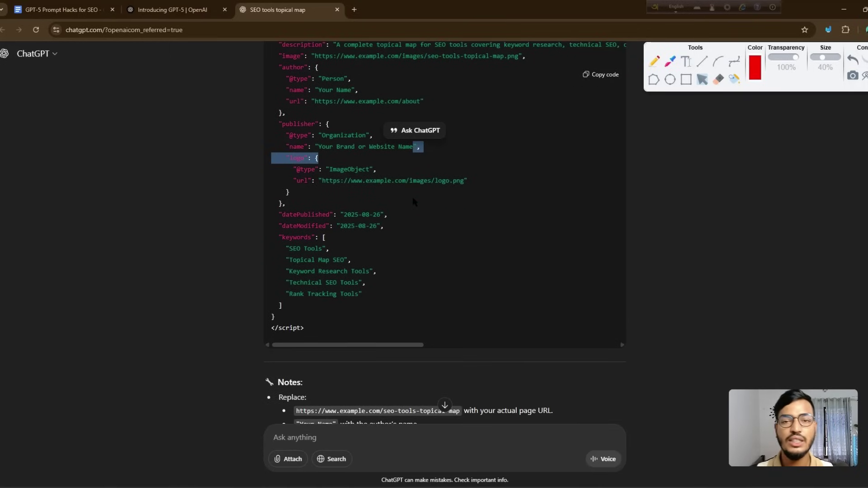
pyautogui.scroll(-3, 414, 202)
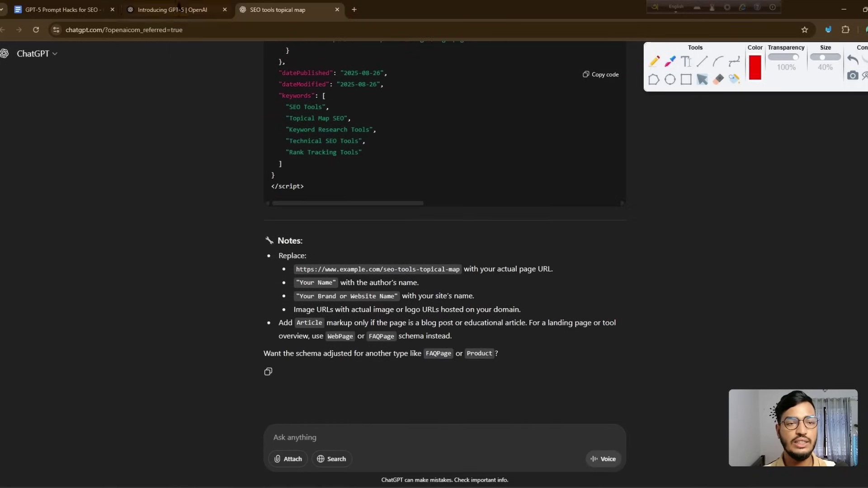
# Step: Check the copied prompt in the Google Docs table and paste "Rewrite to target [keyword] with high CTR" into the ChatGPT message
pyautogui.click(172, 9)
pyautogui.click(3, 9)
pyautogui.click(72, 99)
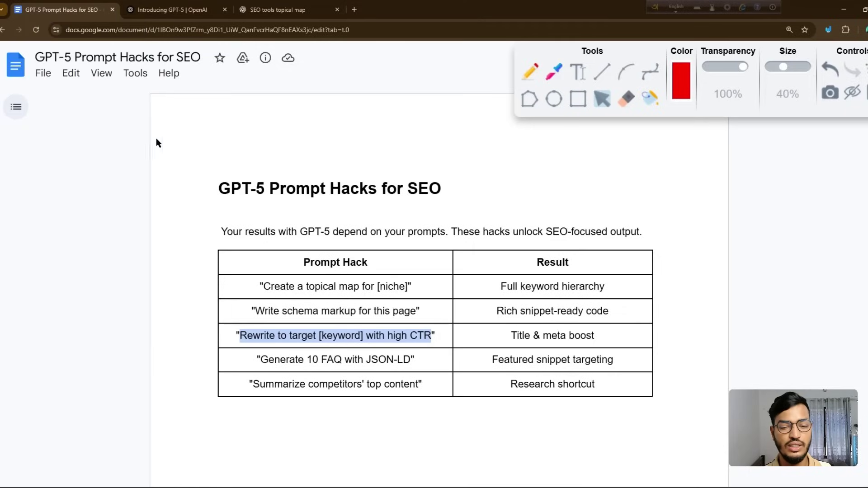
pyautogui.click(271, 9)
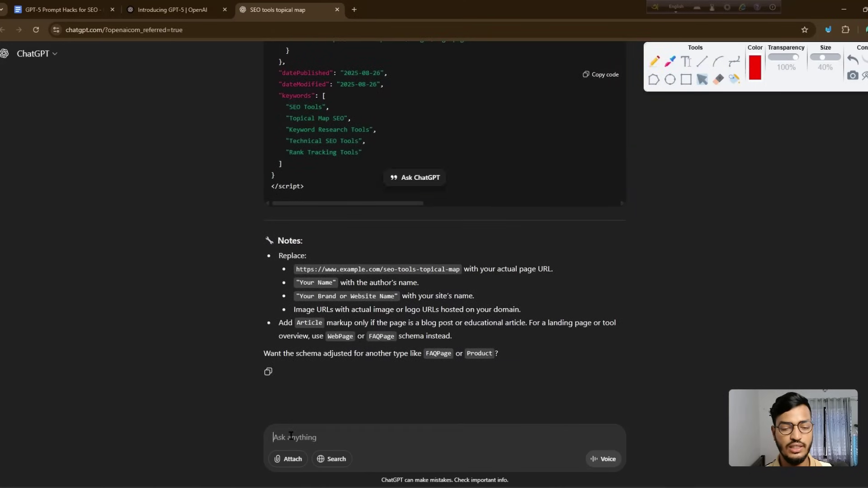
pyautogui.click(291, 429)
pyautogui.hotkey('ctrl', 'v')
# Step: Look back through the topical map's subtopics for a target keyword and copy "SEO Tools" from the map's title
pyautogui.scroll(20, 357, 399)
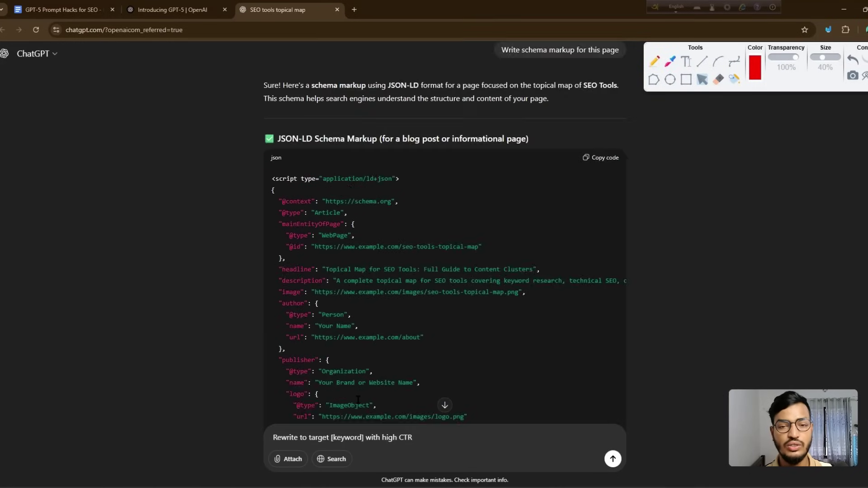
pyautogui.scroll(12, 358, 399)
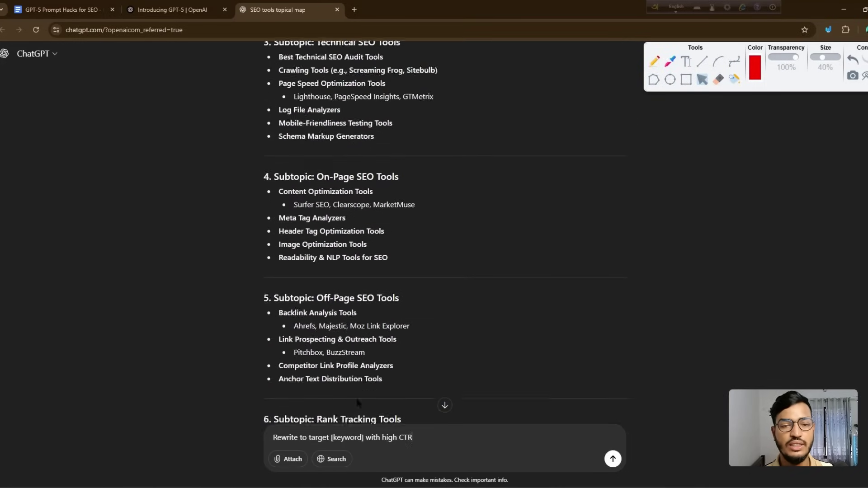
pyautogui.scroll(5, 335, 298)
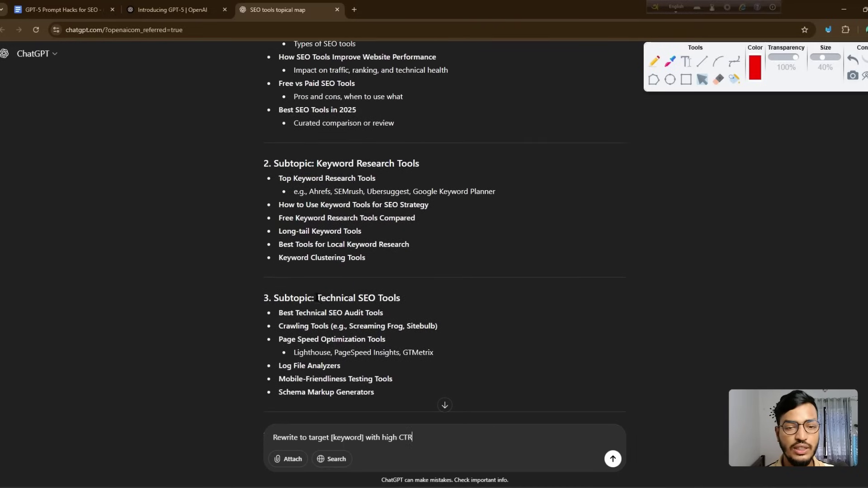
pyautogui.moveTo(353, 162); pyautogui.dragTo(445, 161)
pyautogui.click(343, 186)
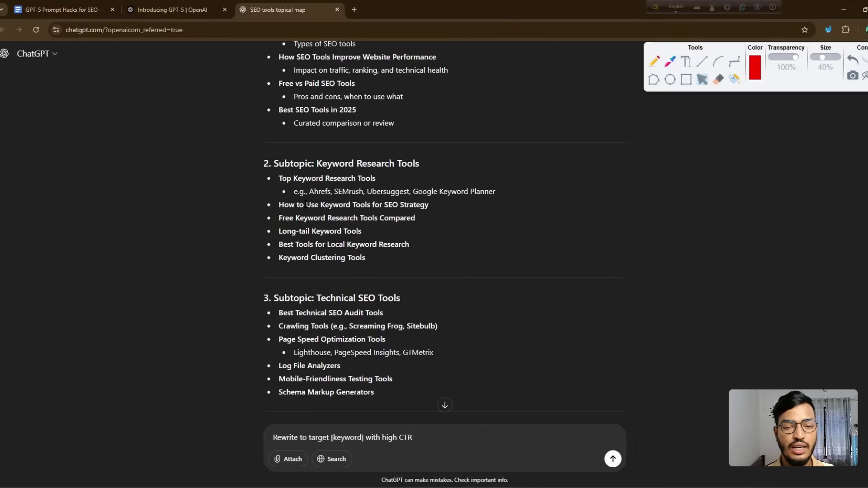
pyautogui.scroll(2, 306, 204)
pyautogui.moveTo(279, 112); pyautogui.dragTo(341, 113)
pyautogui.click(295, 142)
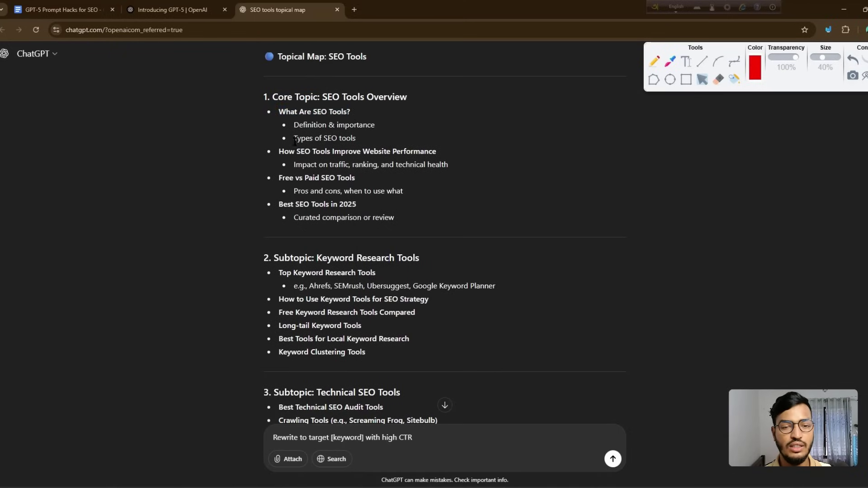
pyautogui.scroll(2, 305, 174)
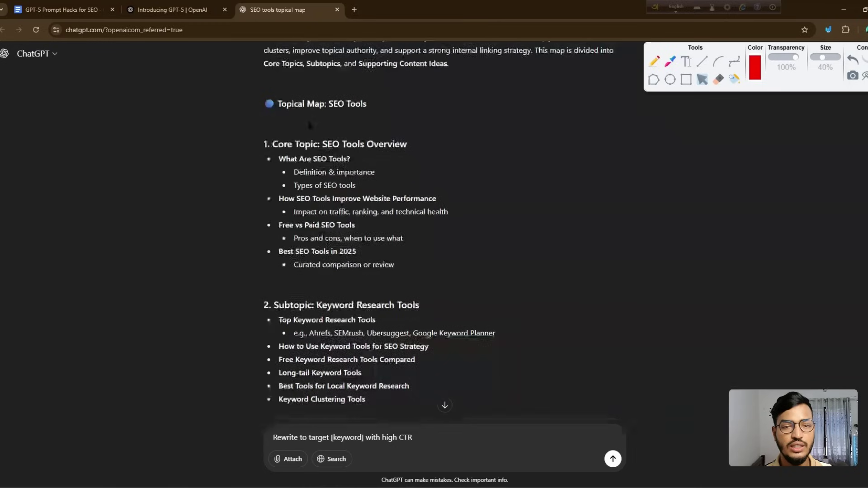
pyautogui.moveTo(329, 152); pyautogui.dragTo(370, 151)
pyautogui.hotkey('ctrl', 'c')
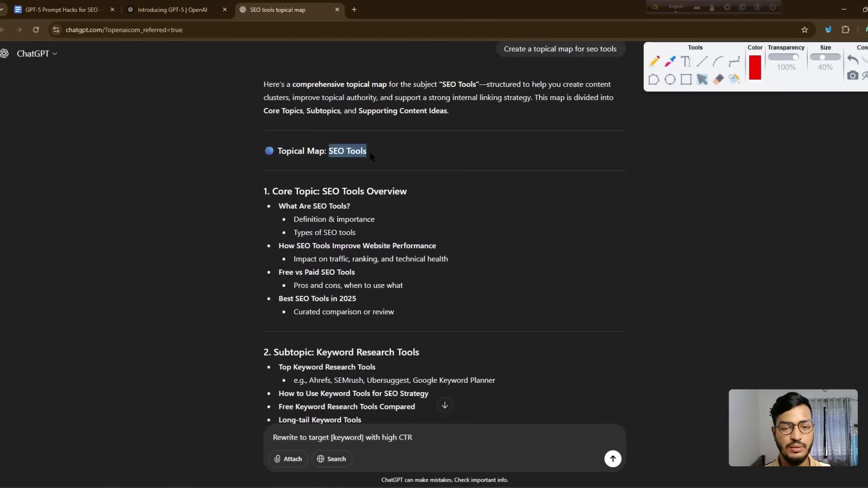
# Step: Replace [keyword] in the prompt with "SEO Tools", submit it, and stay logged out
pyautogui.hotkey('ctrl', '-')
pyautogui.scroll(-8, 409, 407)
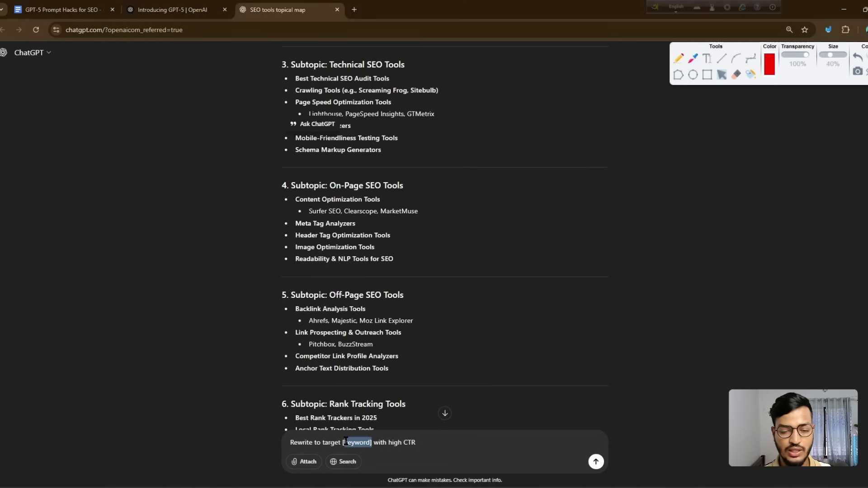
pyautogui.hotkey('ctrl', 'v')
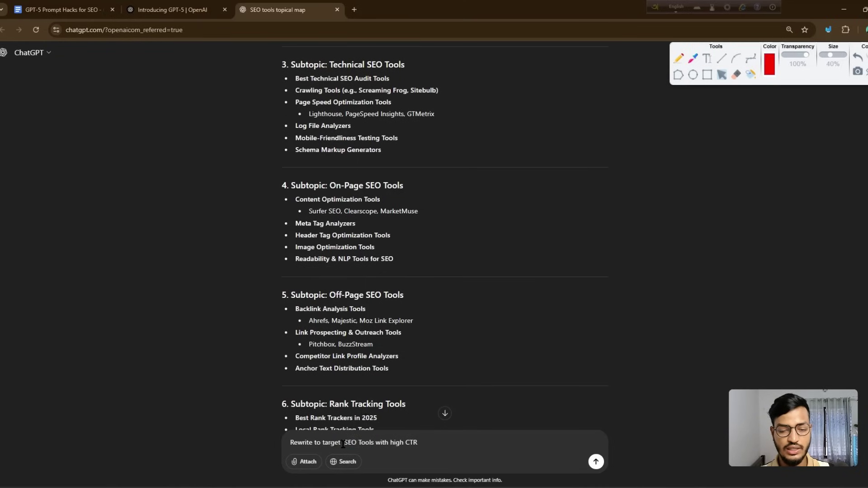
pyautogui.press('BackSpace')
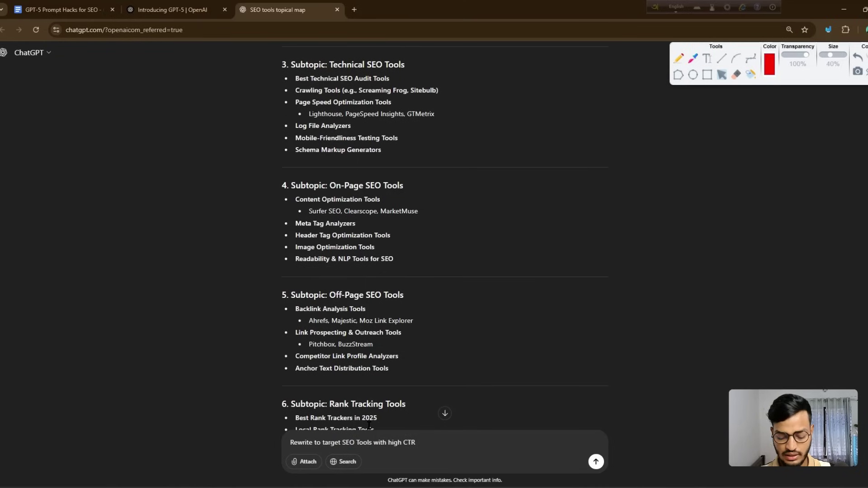
pyautogui.press('Return')
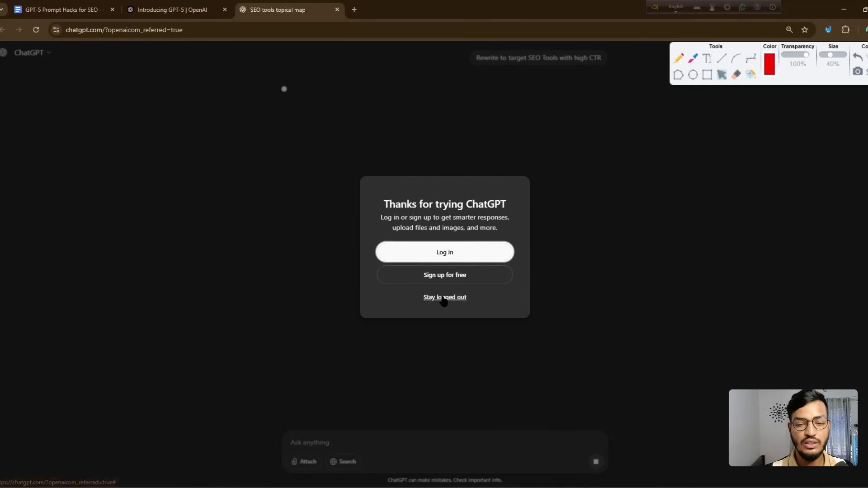
pyautogui.click(443, 297)
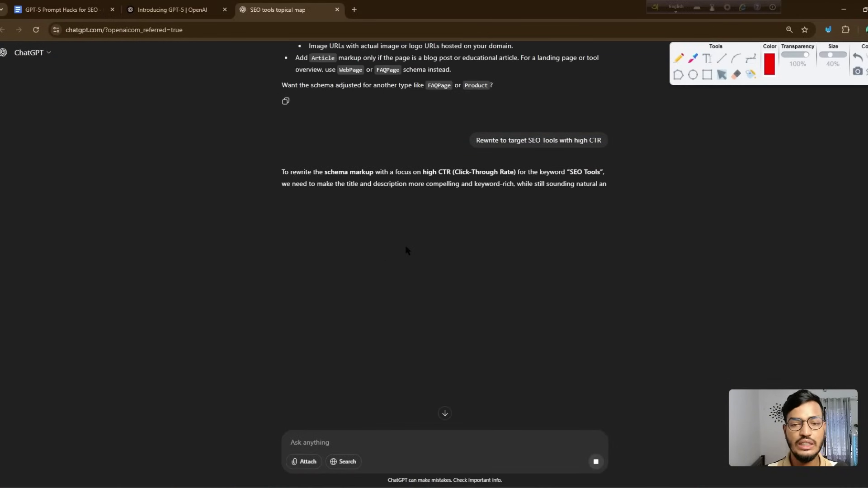
# Step: Review the rewritten schema response, highlighting "high CTR" in the prompt and the optimized schema markup heading
pyautogui.moveTo(569, 141); pyautogui.dragTo(598, 140)
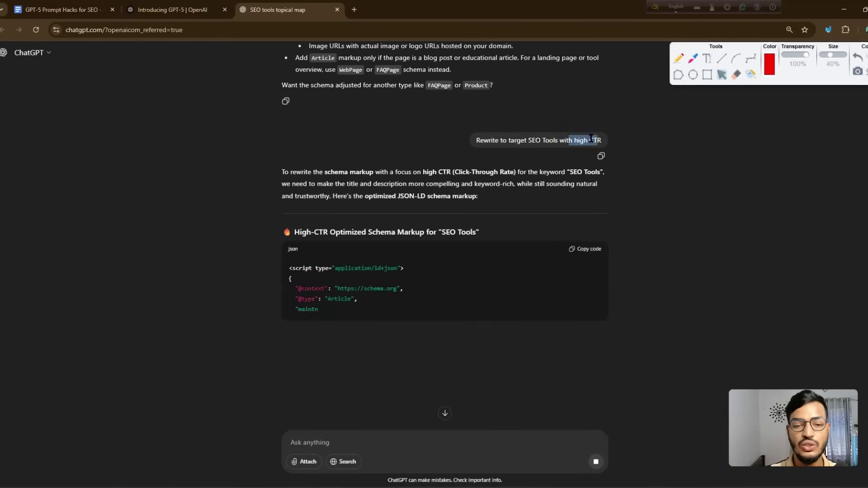
pyautogui.scroll(-1, 483, 212)
pyautogui.moveTo(353, 185); pyautogui.dragTo(480, 185)
pyautogui.scroll(-1, 430, 172)
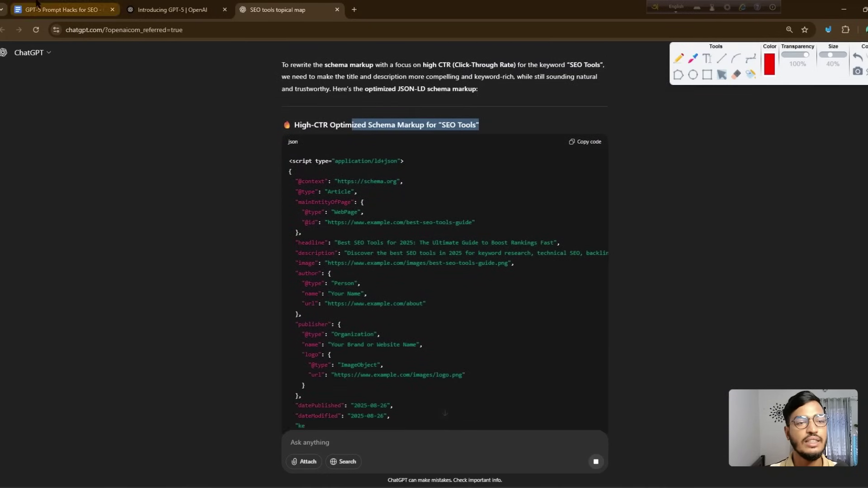
# Step: Copy the prompt "Generate 10 FAQ with JSON-LD" from the Google Docs table and submit it in ChatGPT
pyautogui.click(61, 9)
pyautogui.scroll(-1, 303, 279)
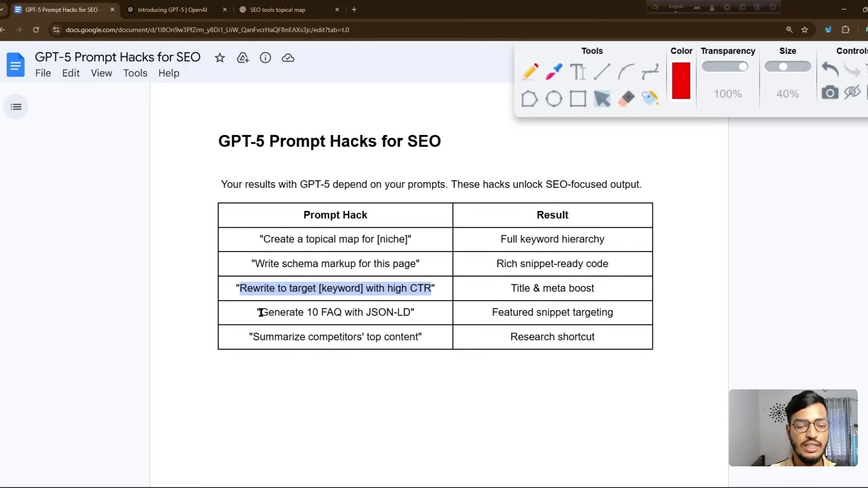
pyautogui.moveTo(261, 313); pyautogui.dragTo(395, 315)
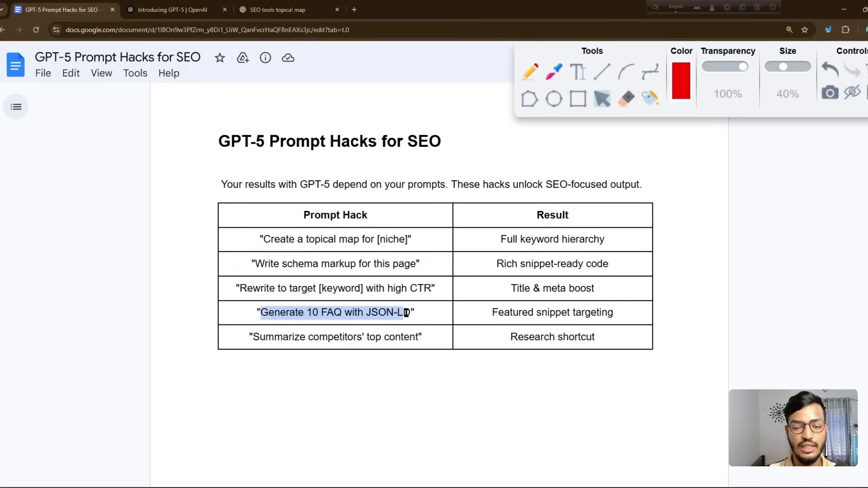
pyautogui.click(277, 10)
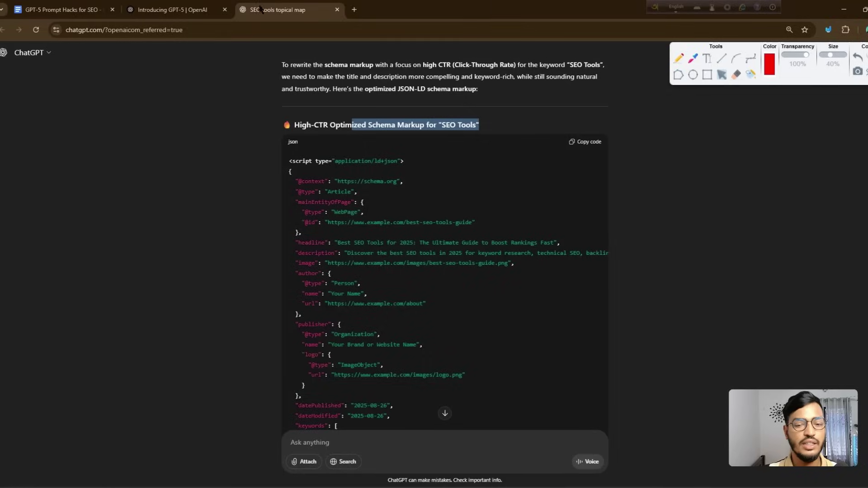
pyautogui.scroll(-8, 306, 316)
pyautogui.write('Generate 10 FAQ with JSON-LD')
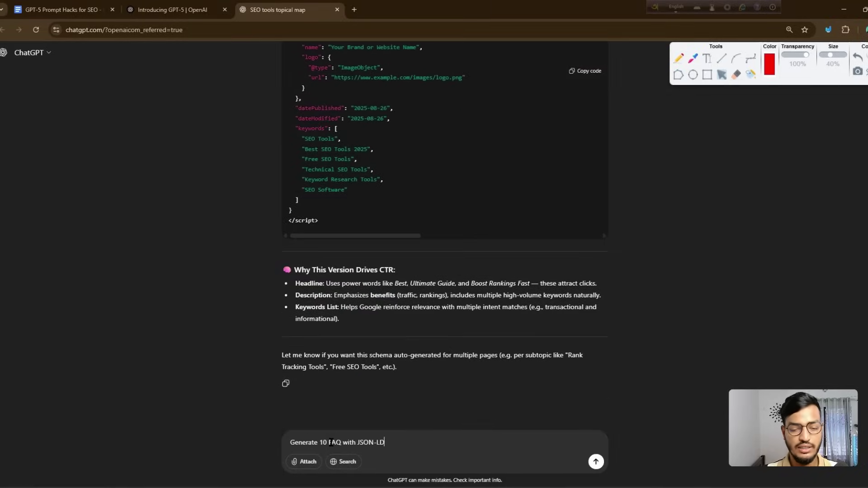
pyautogui.press('Return')
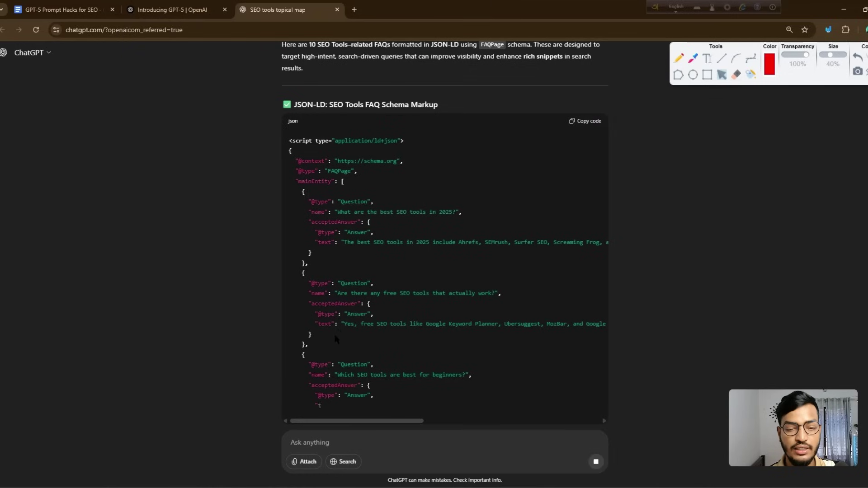
# Step: Examine the generated FAQ schema, highlighting the questions and answers on free tools, beginner tools, keyword research and technical audits
pyautogui.doubleClick(347, 315)
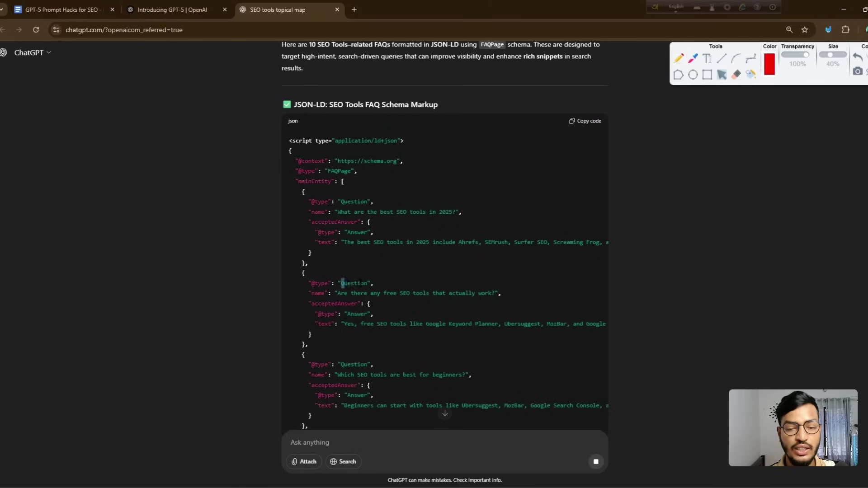
pyautogui.doubleClick(347, 283)
pyautogui.moveTo(338, 293); pyautogui.dragTo(371, 303)
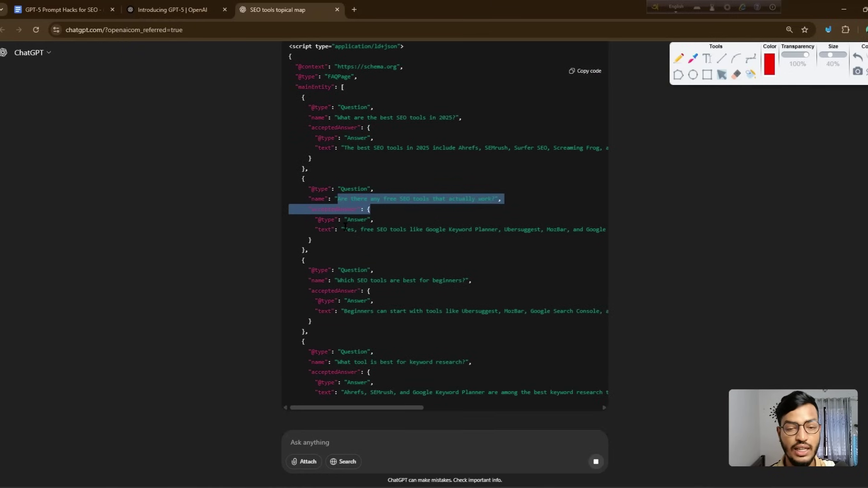
pyautogui.moveTo(344, 229); pyautogui.dragTo(440, 212)
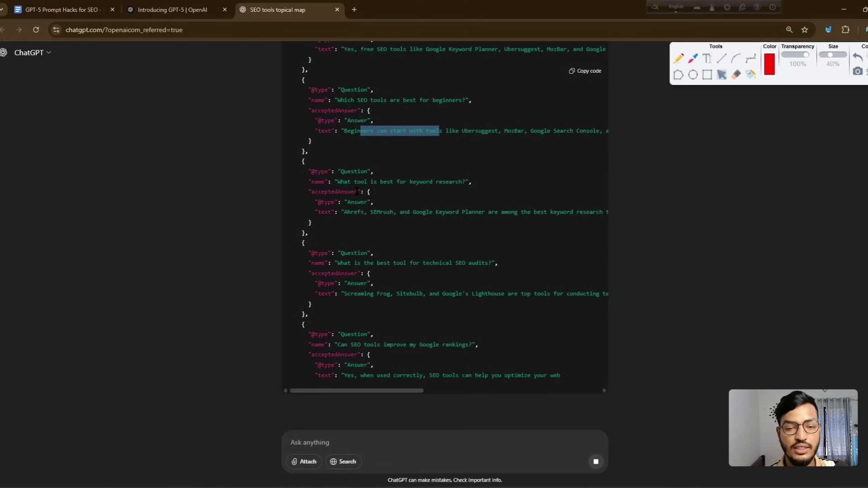
pyautogui.moveTo(359, 181); pyautogui.dragTo(400, 182)
pyautogui.moveTo(360, 211); pyautogui.dragTo(430, 212)
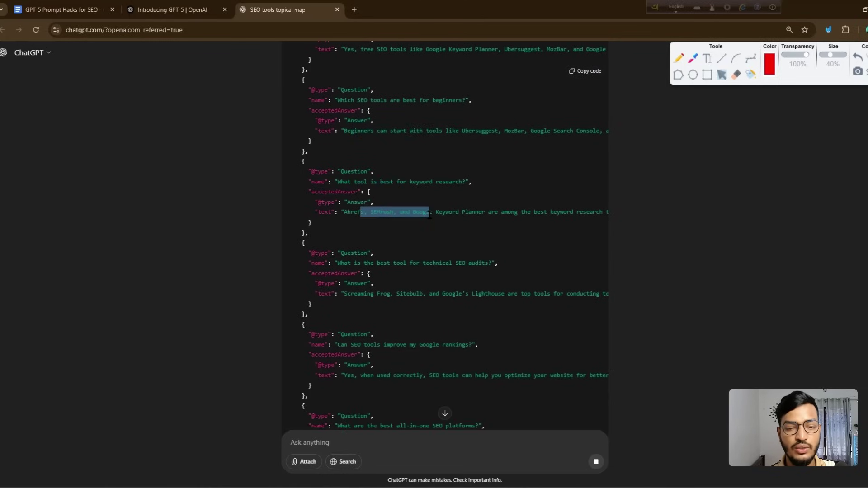
pyautogui.moveTo(345, 216); pyautogui.dragTo(371, 227)
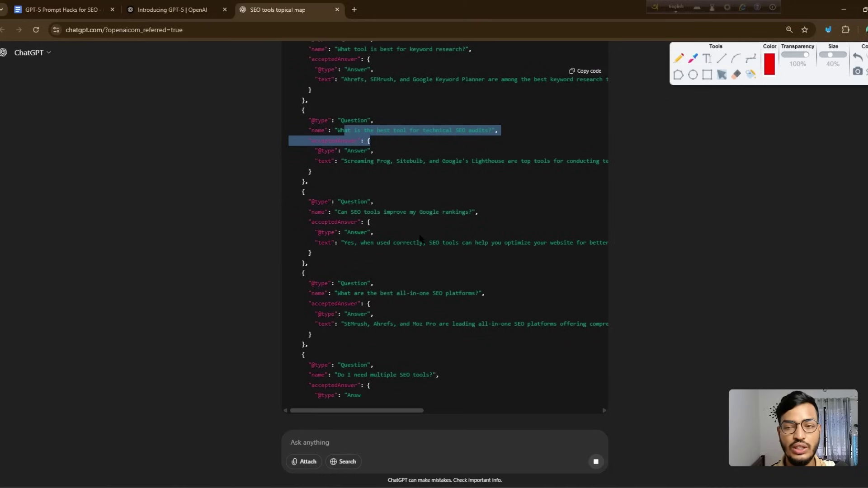
# Step: Mark the FAQ schema's question and answer entries with red pencil strokes, from the technical SEO audits question to the multiple tools question
pyautogui.click(676, 59)
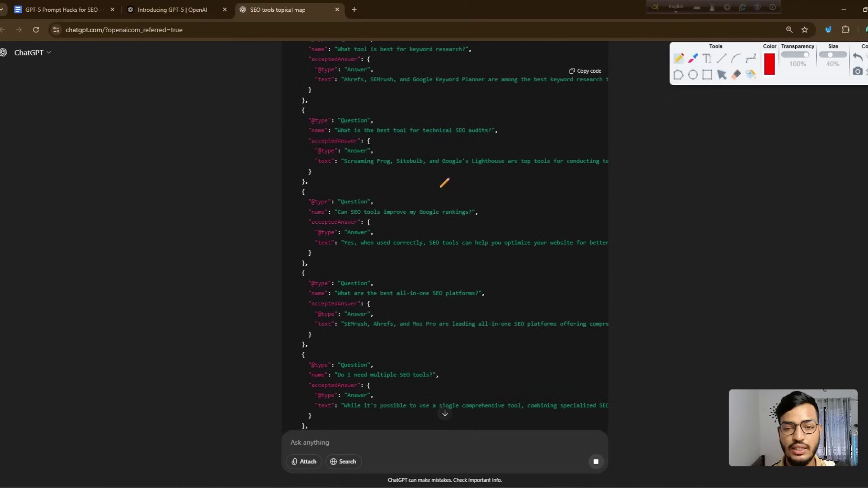
pyautogui.moveTo(389, 109); pyautogui.dragTo(466, 109)
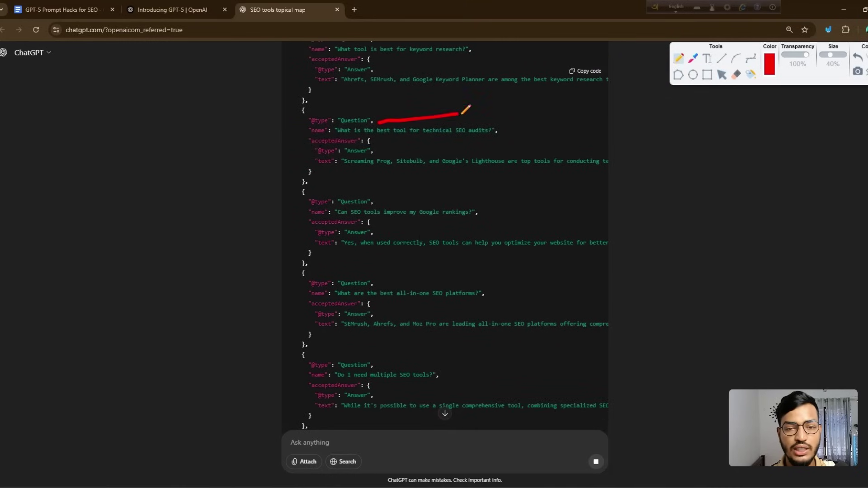
pyautogui.moveTo(503, 130); pyautogui.dragTo(558, 129)
pyautogui.moveTo(379, 151); pyautogui.dragTo(416, 148)
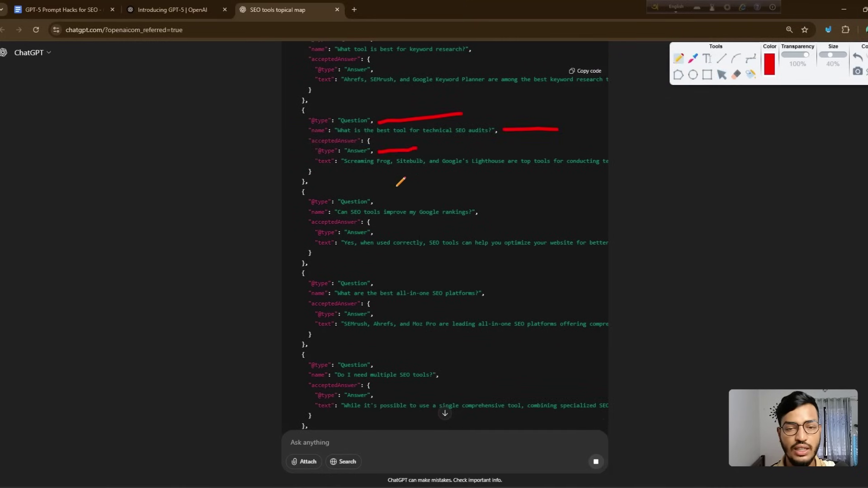
pyautogui.moveTo(398, 185); pyautogui.dragTo(477, 166)
pyautogui.moveTo(421, 227); pyautogui.dragTo(596, 222)
pyautogui.moveTo(459, 279); pyautogui.dragTo(601, 263)
pyautogui.moveTo(512, 327); pyautogui.dragTo(593, 297)
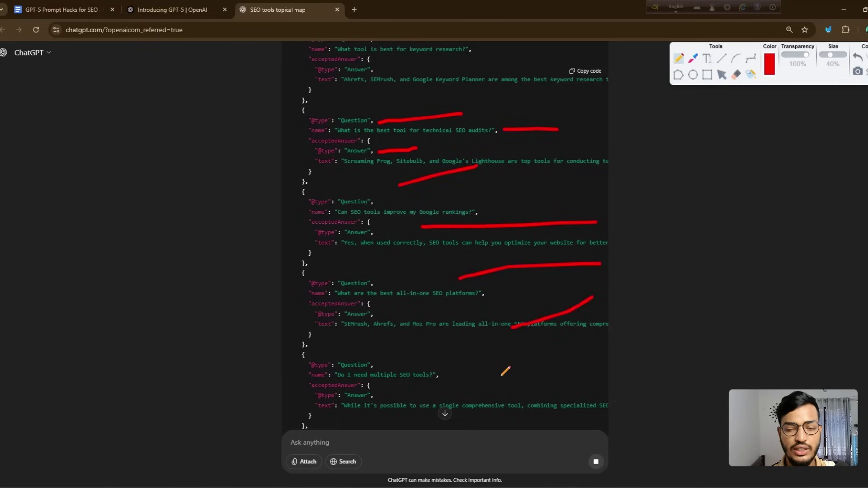
pyautogui.moveTo(499, 376); pyautogui.dragTo(525, 380)
pyautogui.moveTo(427, 409); pyautogui.dragTo(505, 397)
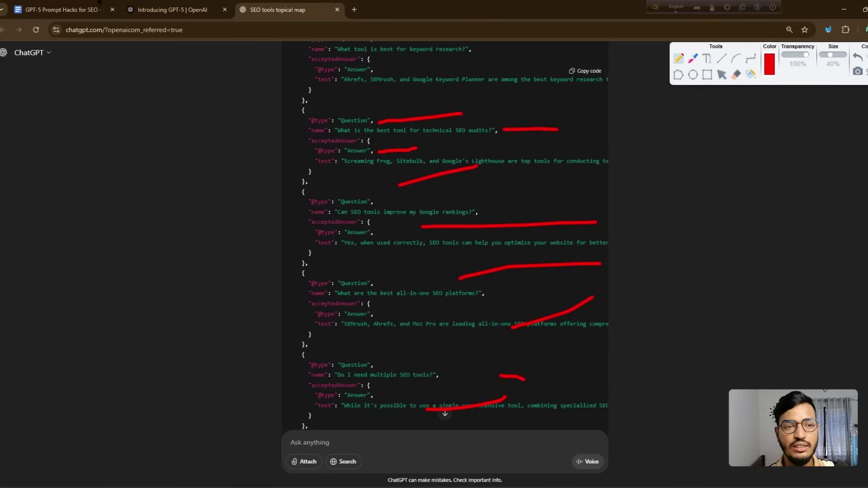
# Step: Copy the prompt "Summarize competitors' top content" from the Google Docs table and paste it into the ChatGPT message
pyautogui.click(77, 8)
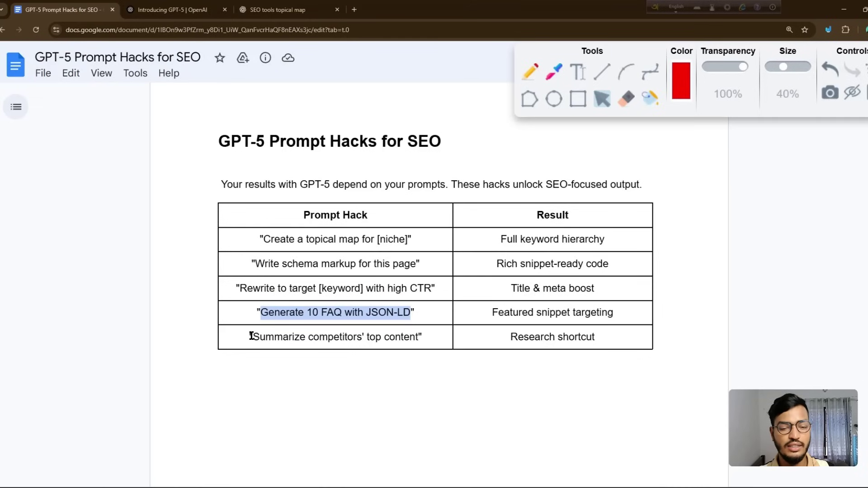
pyautogui.moveTo(252, 339); pyautogui.dragTo(419, 338)
pyautogui.hotkey('ctrl', 'c')
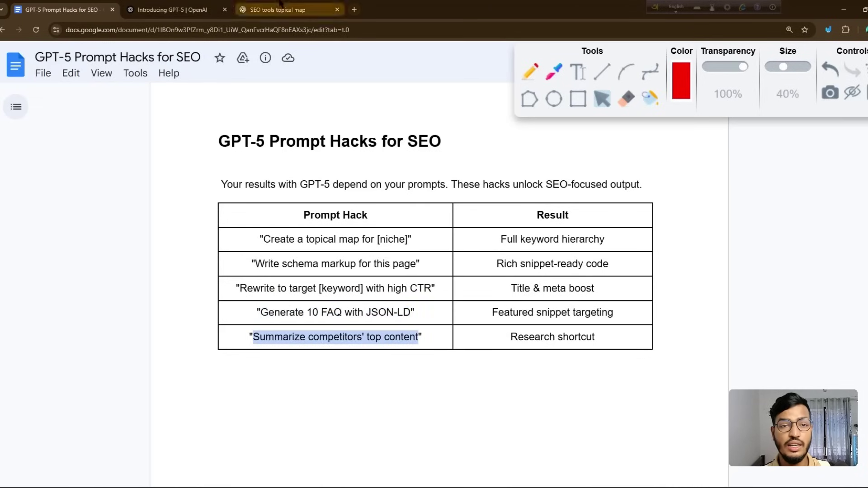
pyautogui.click(277, 9)
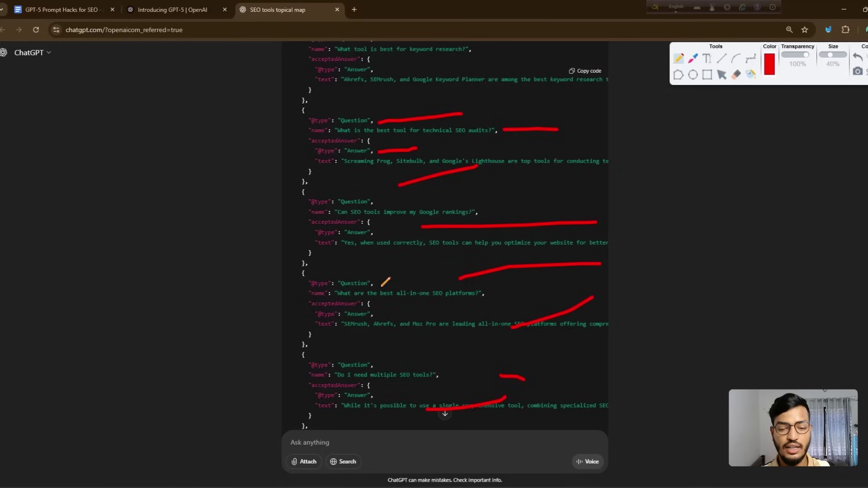
pyautogui.click(722, 74)
pyautogui.hotkey('ctrl', 'v')
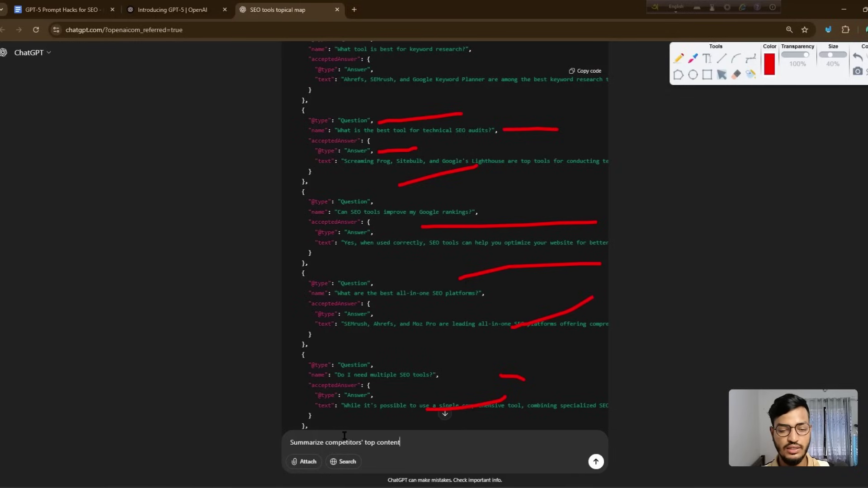
# Step: Submit the prompt "Summarize competitors' top content" and clear the red pencil strokes from the screen
pyautogui.press('Return')
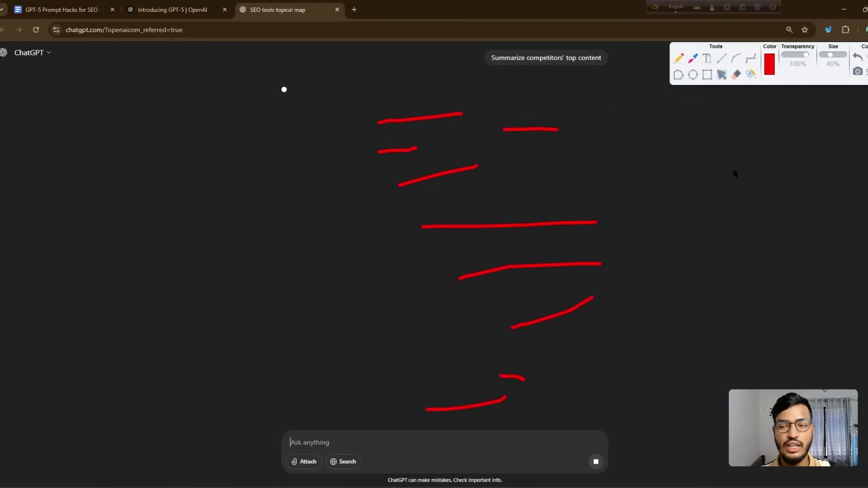
pyautogui.press('Escape')
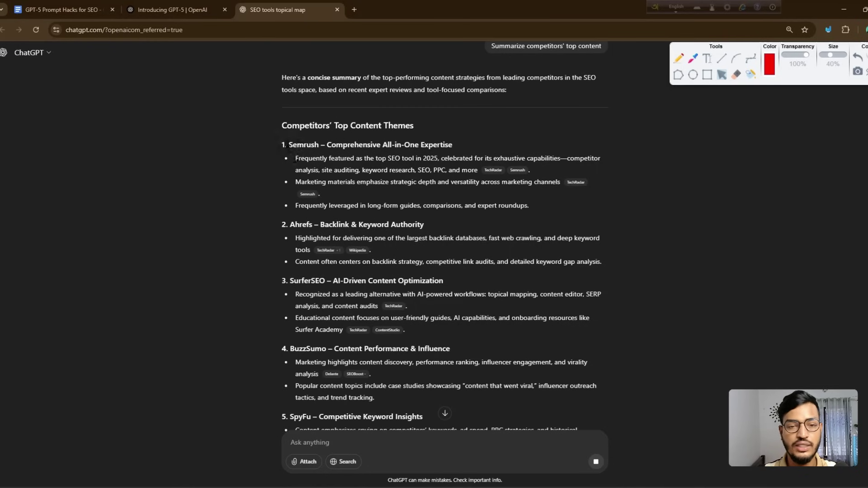
# Step: Examine the competitor content summary from the Semrush section through the key insights, highlighting the Semrush, Ahrefs, SurferSEO and BuzzSumo headings
pyautogui.moveTo(288, 145); pyautogui.dragTo(363, 145)
pyautogui.moveTo(290, 224); pyautogui.dragTo(354, 225)
pyautogui.scroll(-2, 317, 203)
pyautogui.click(316, 185)
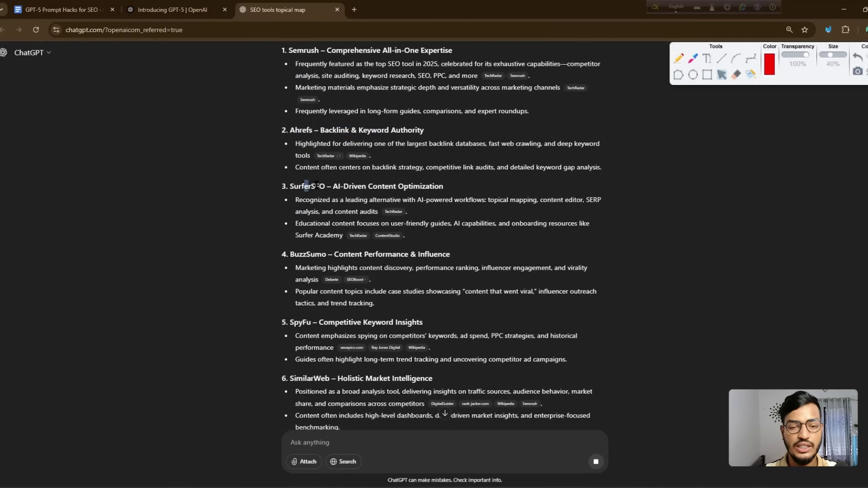
pyautogui.moveTo(317, 185); pyautogui.dragTo(326, 186)
pyautogui.moveTo(290, 254); pyautogui.dragTo(450, 254)
pyautogui.scroll(-2, 284, 220)
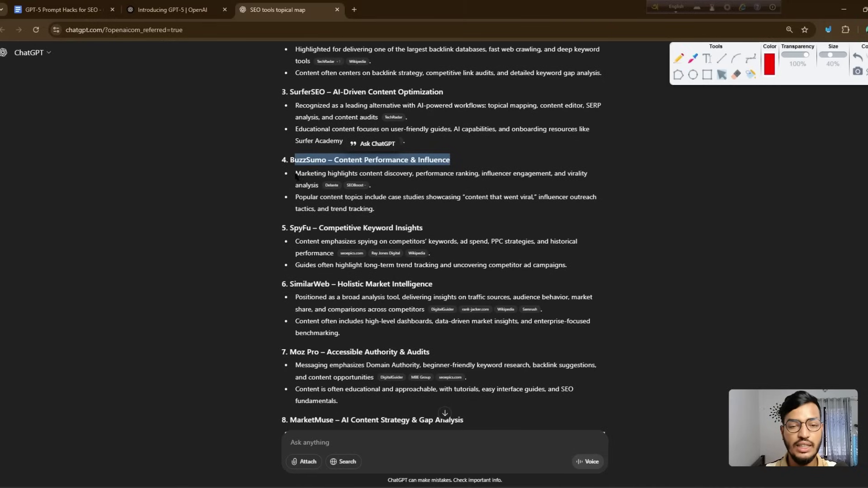
pyautogui.click(518, 238)
pyautogui.scroll(-2, 358, 221)
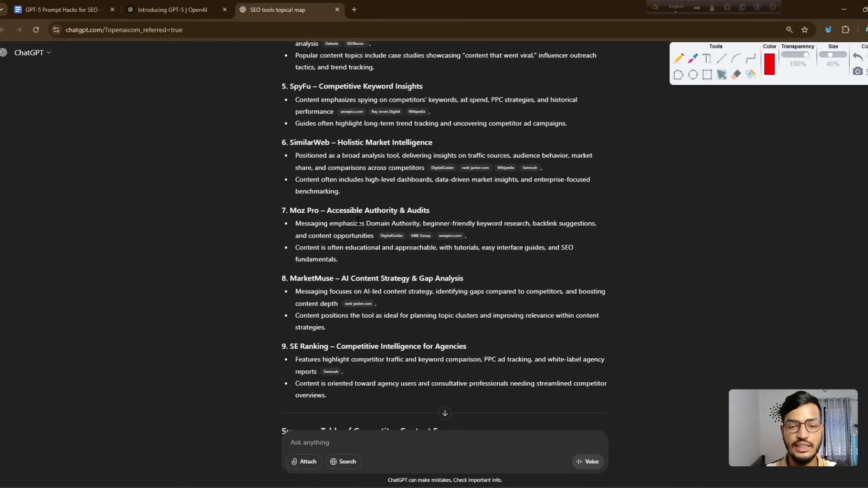
pyautogui.scroll(-8, 358, 220)
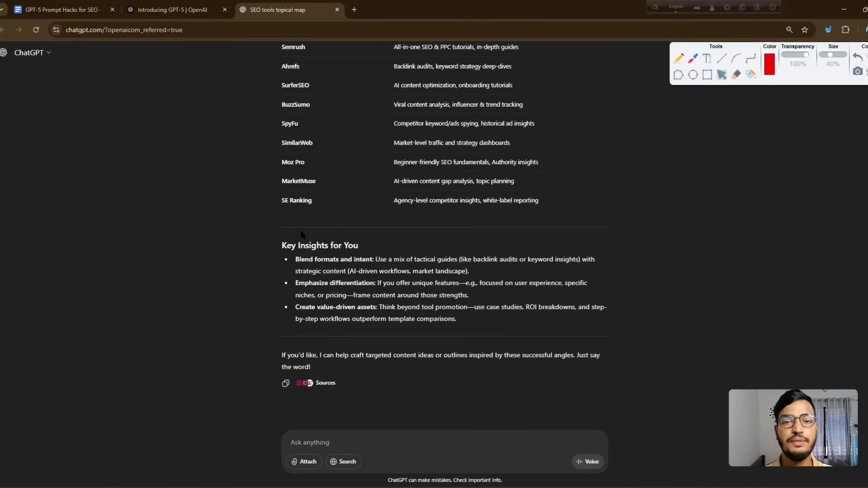
# Step: Search Google for "gpt 5 updates" in a new browser tab
pyautogui.click(354, 9)
pyautogui.write('gpt ')
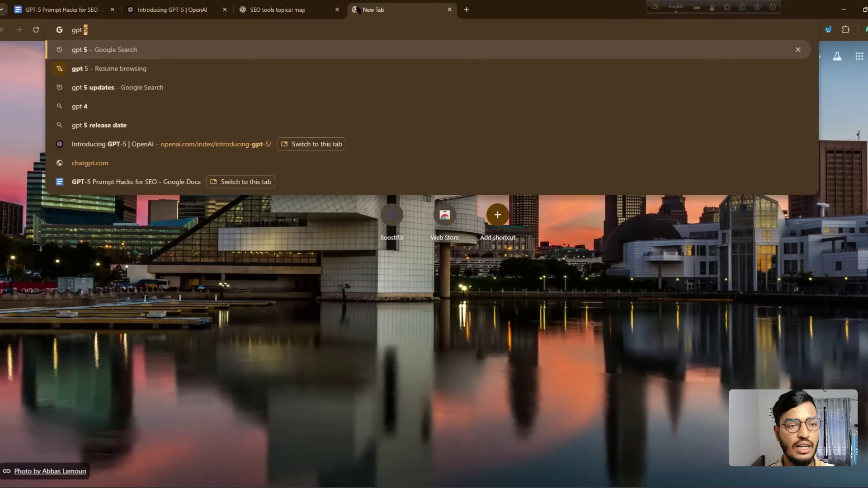
pyautogui.write('5 updates')
pyautogui.press('Return')
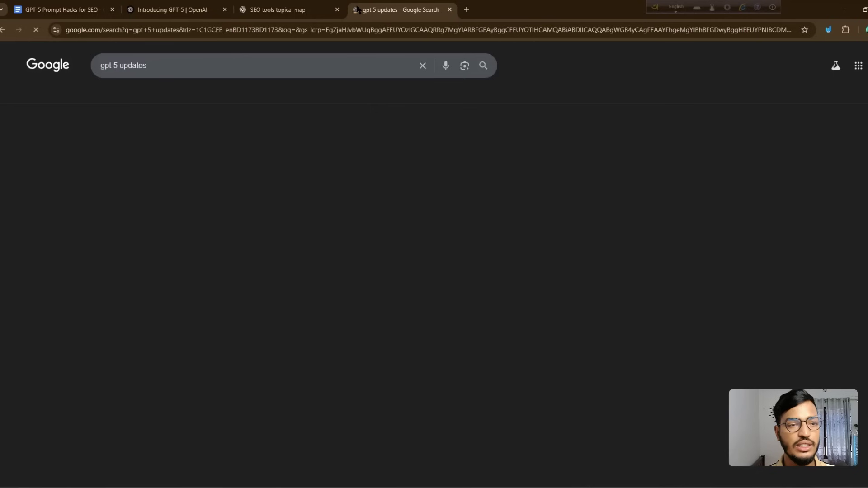
# Step: Examine the Google results and top stories on GPT-5 updates, and return to the GPT-5 Prompt Hacks for SEO document
pyautogui.scroll(-4, 163, 242)
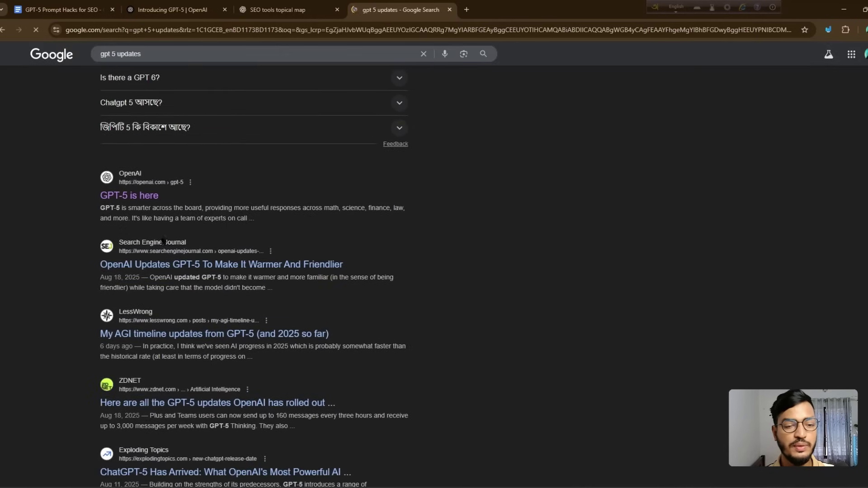
pyautogui.scroll(-8, 163, 242)
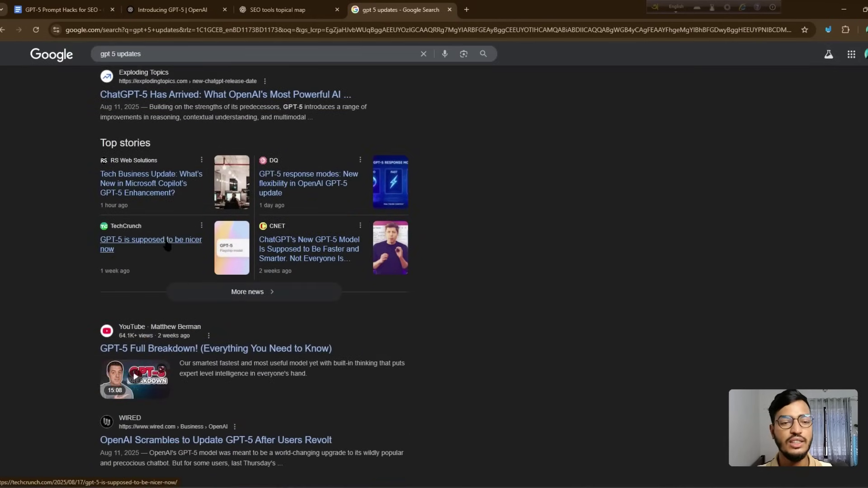
pyautogui.scroll(-1, 165, 244)
pyautogui.scroll(-2, 45, 229)
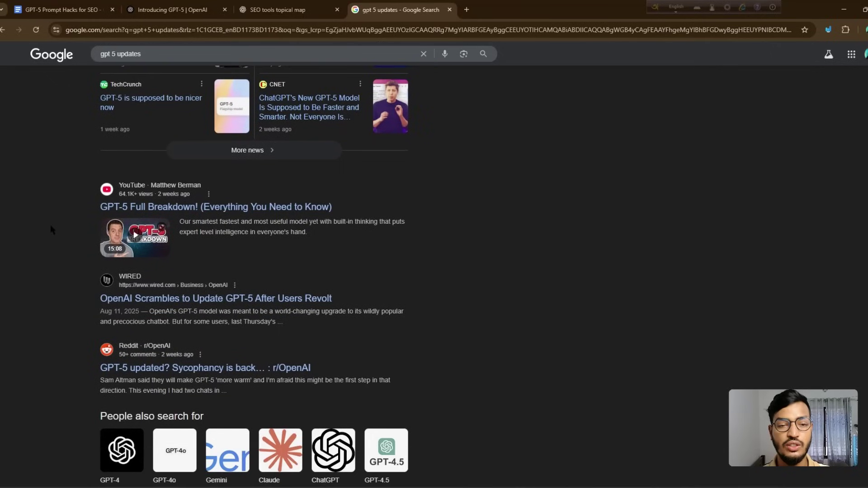
pyautogui.scroll(-1, 52, 227)
pyautogui.scroll(3, 58, 226)
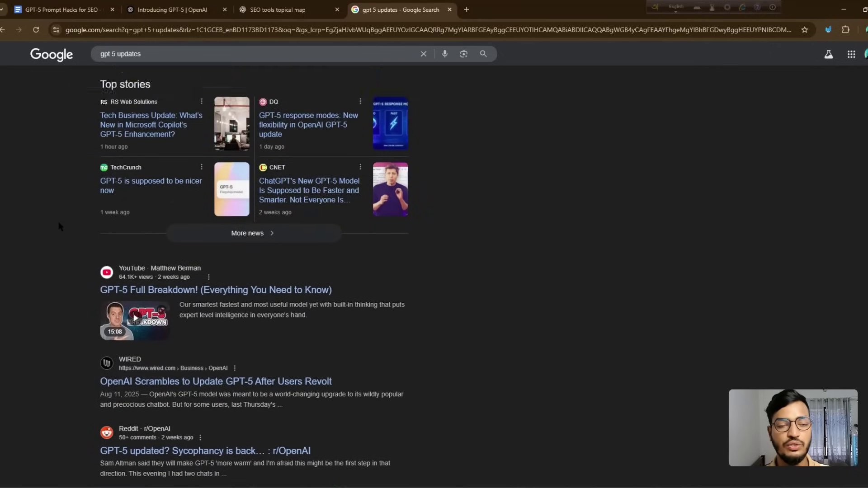
pyautogui.scroll(8, 49, 226)
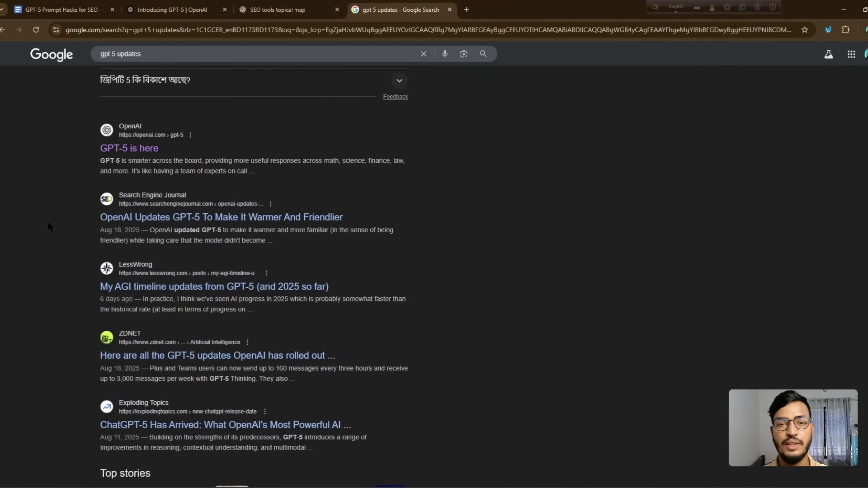
pyautogui.scroll(4, 50, 227)
pyautogui.scroll(1, 50, 227)
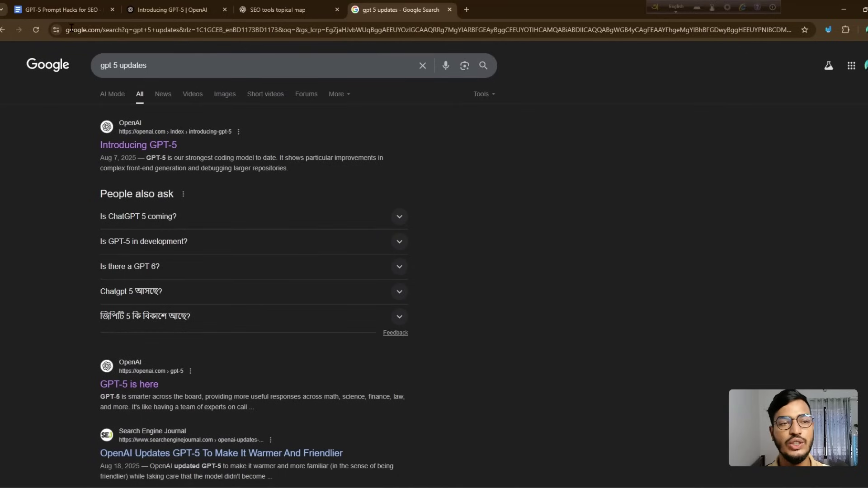
pyautogui.click(50, 4)
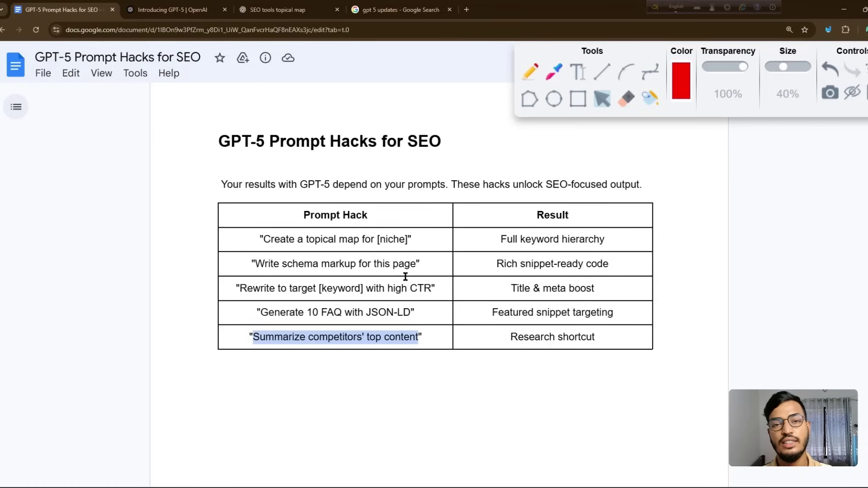